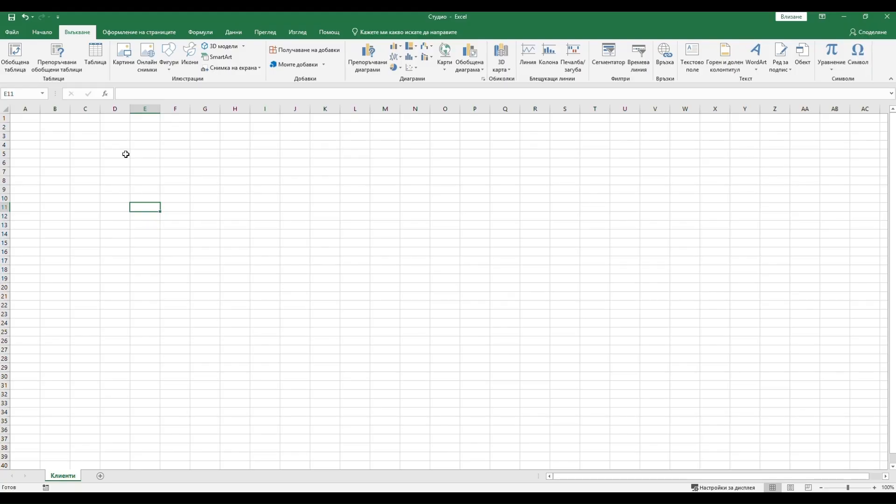
Enter the definition "Данни - структурирана информация" in cell D5.
click(126, 154)
text(Да)
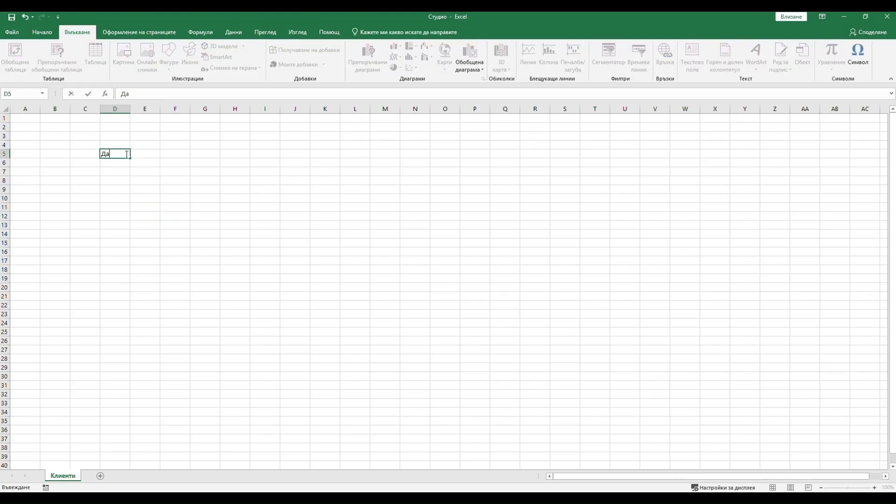
text(нни - структурирана инфо)
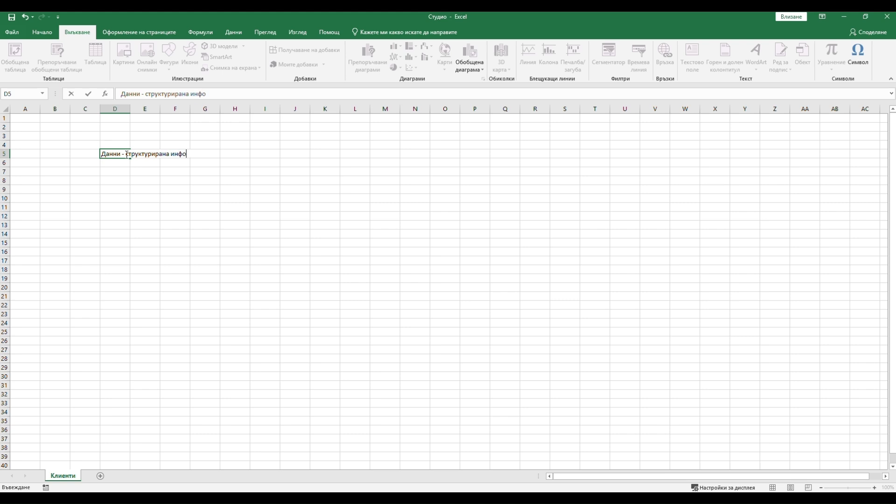
text(рмация)
key(Return)
Enter the definition "Информация - сведения за хора, явления, процеси, обекти" in cell D6.
text(Информация - све)
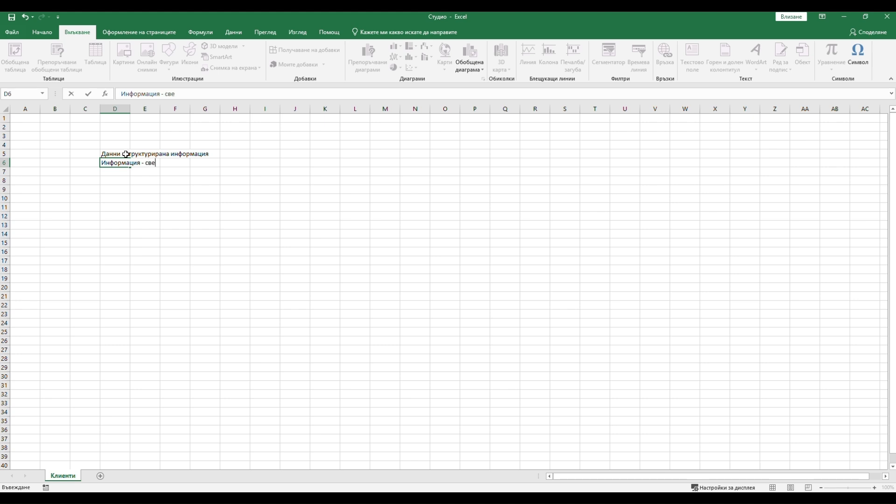
text(дения за хора, явления)
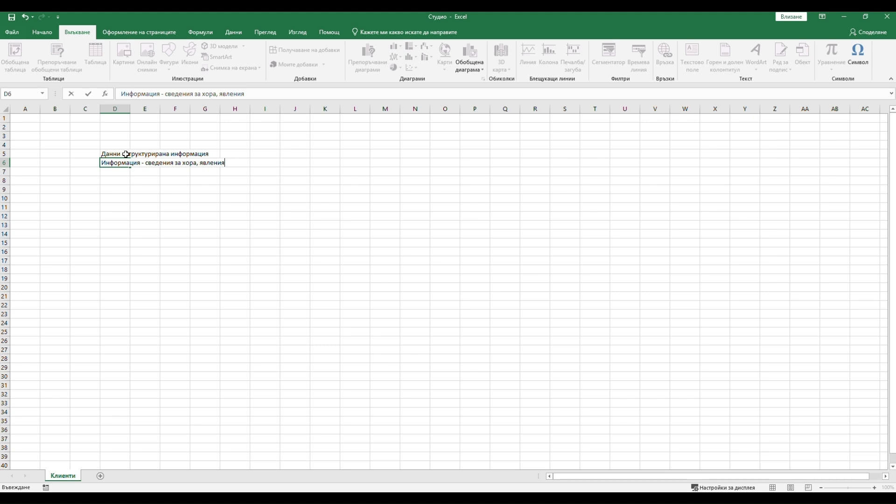
text(, процеси, обекти)
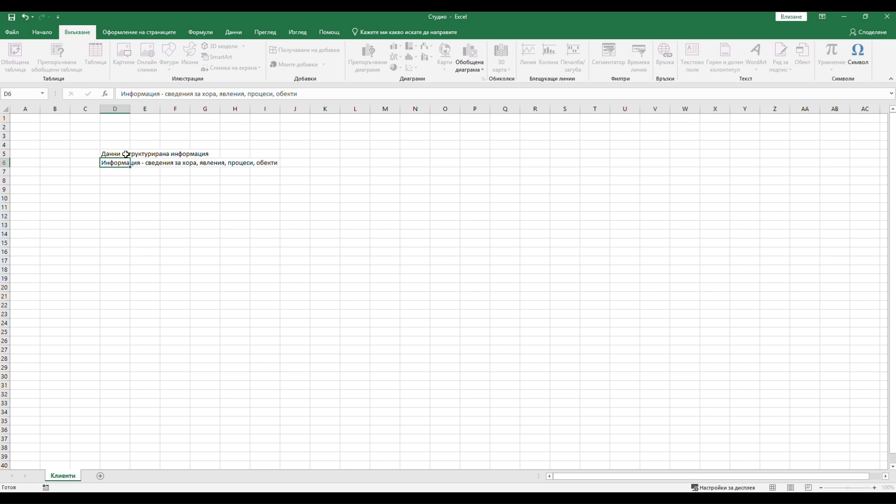
key(Return)
Clear the two definitions from the range D5:I6.
click(108, 155)
drag(108, 154, 280, 165)
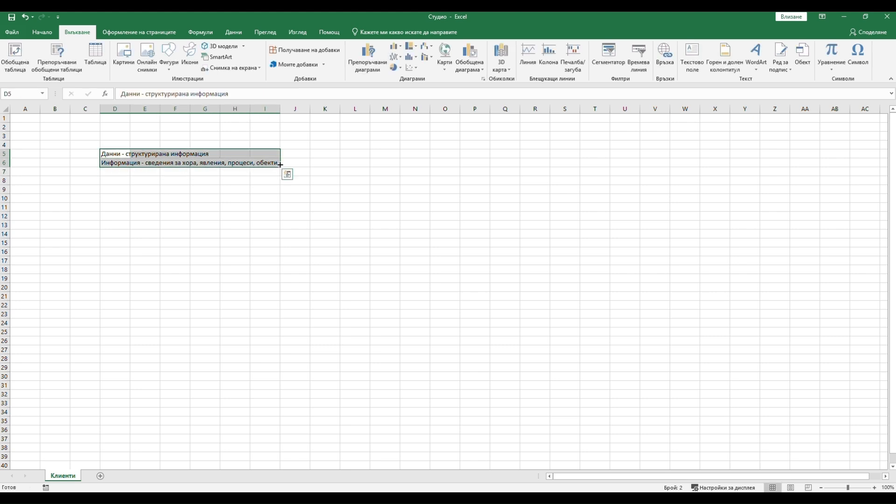
key(Delete)
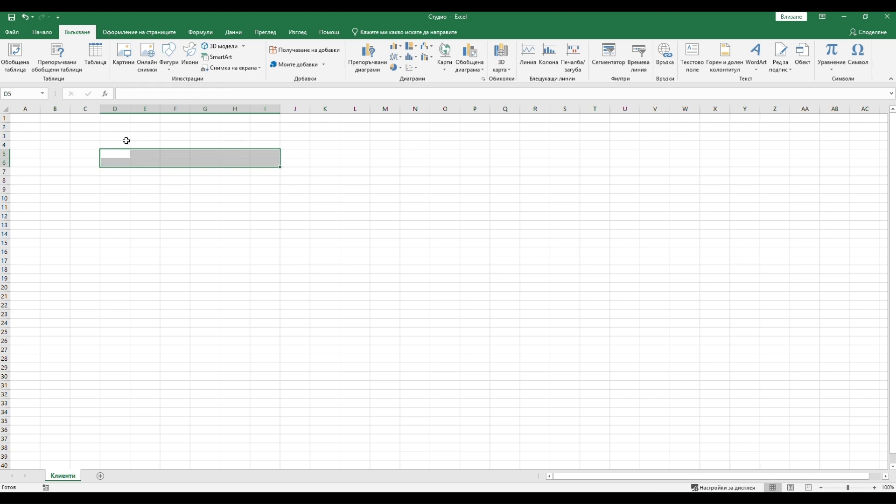
Enter the cell's own address, D4, as text in cell D4.
click(124, 145)
click(115, 181)
click(114, 145)
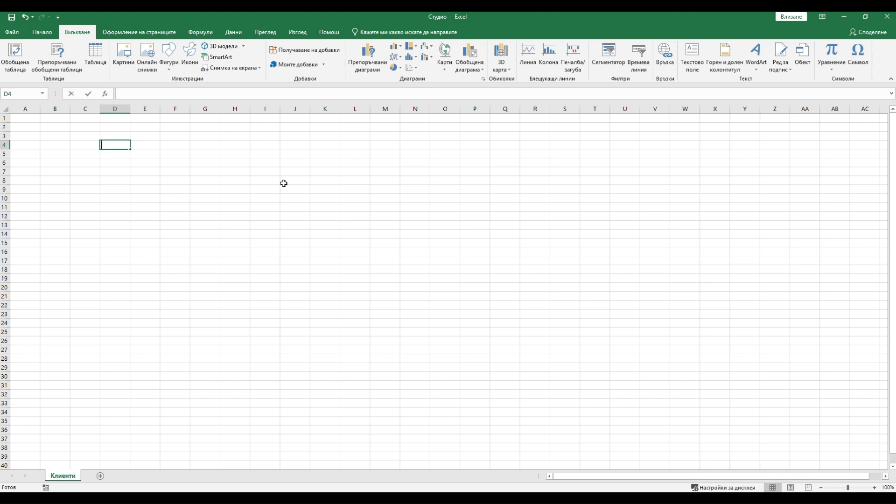
text(D4)
click(254, 181)
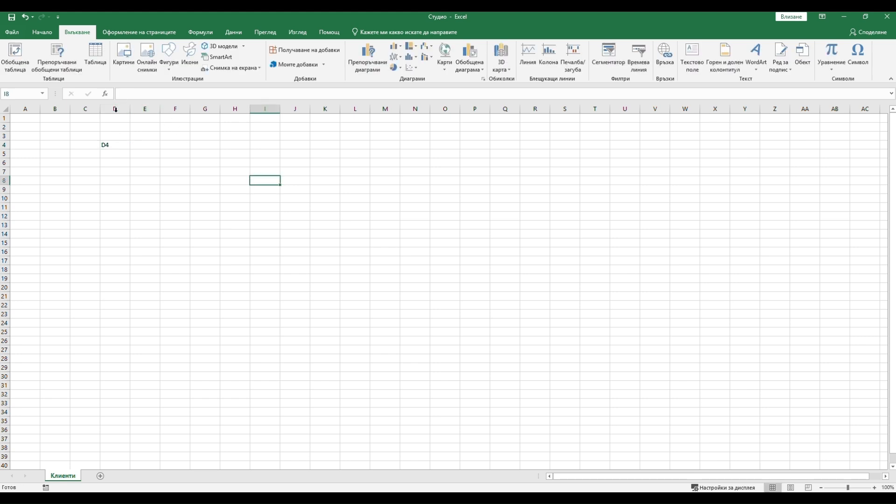
click(112, 144)
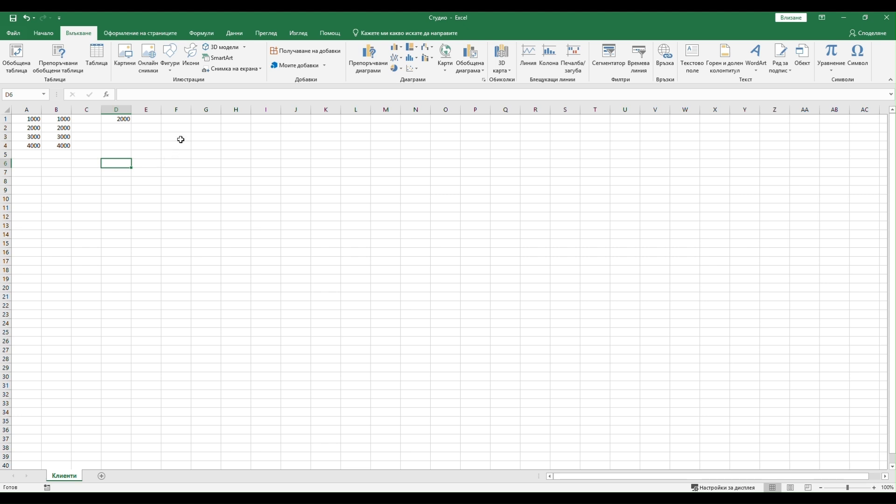
List the reference types Относителен, Абсолютен and Смесен in cells F3 to F5.
click(173, 137)
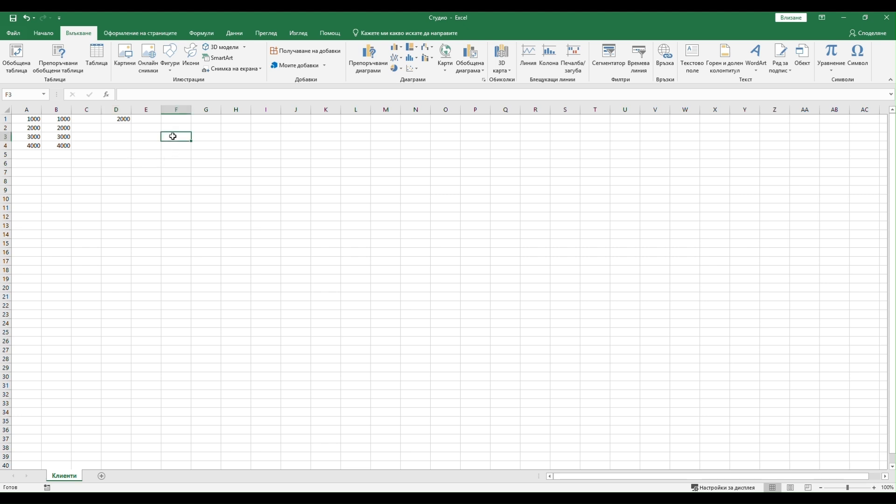
text(От)
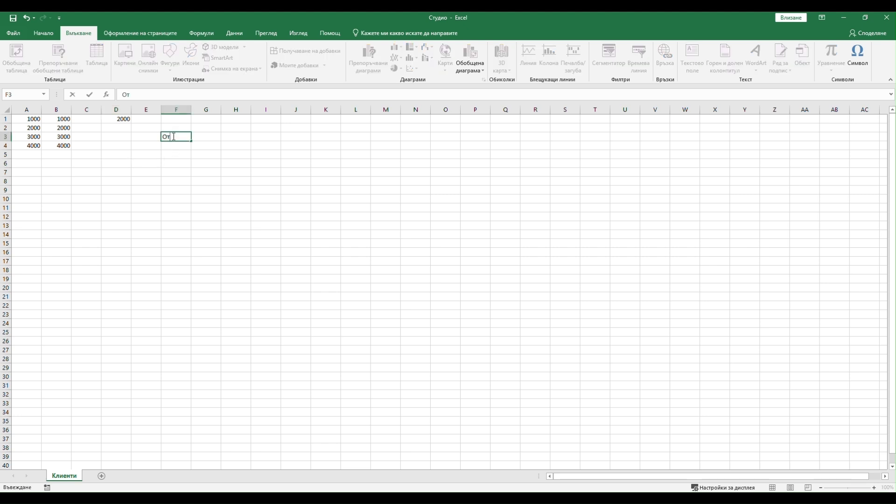
text(носителен)
key(Return)
text(Абсолютен)
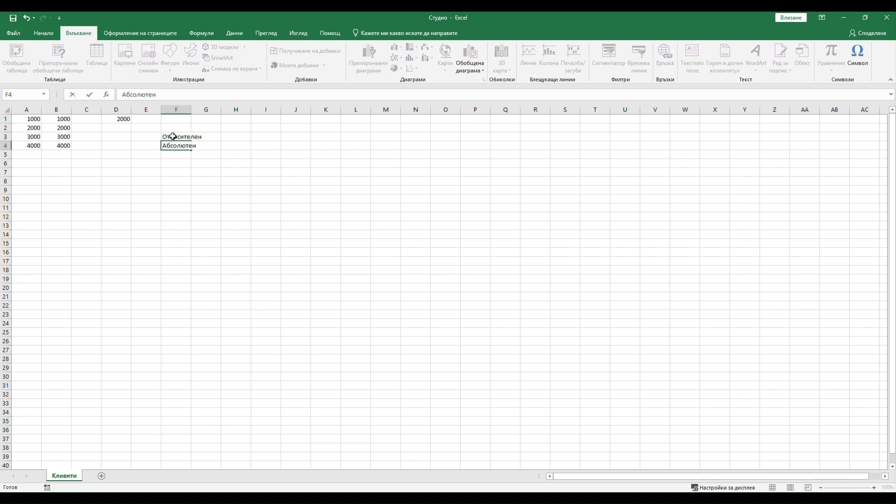
key(Return)
text(Смесен)
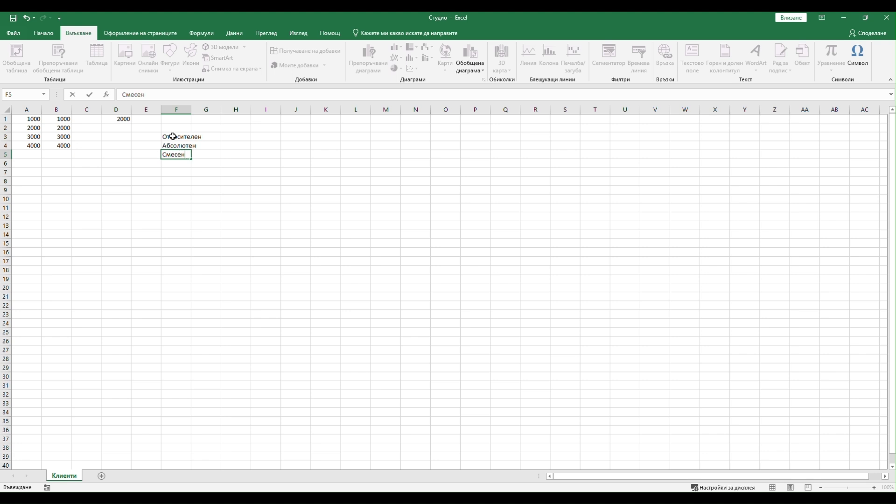
key(Return)
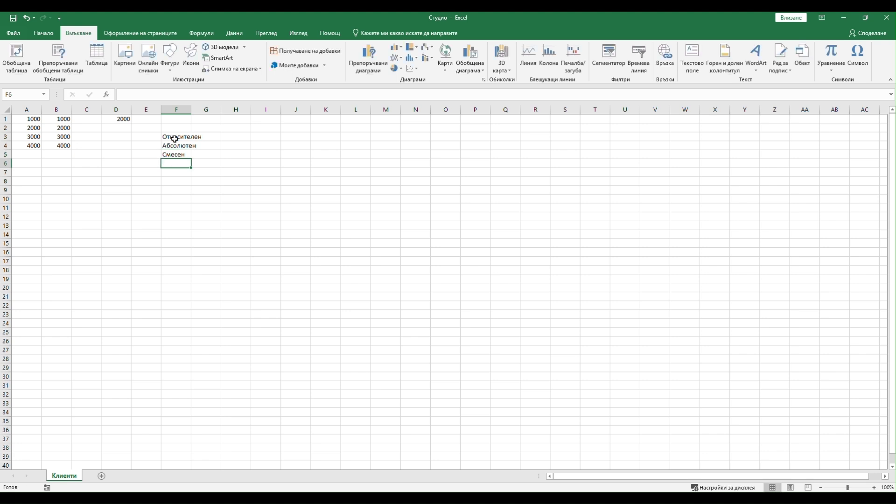
Check the cells referenced by the formula in D1 and fill it down to D4.
click(114, 118)
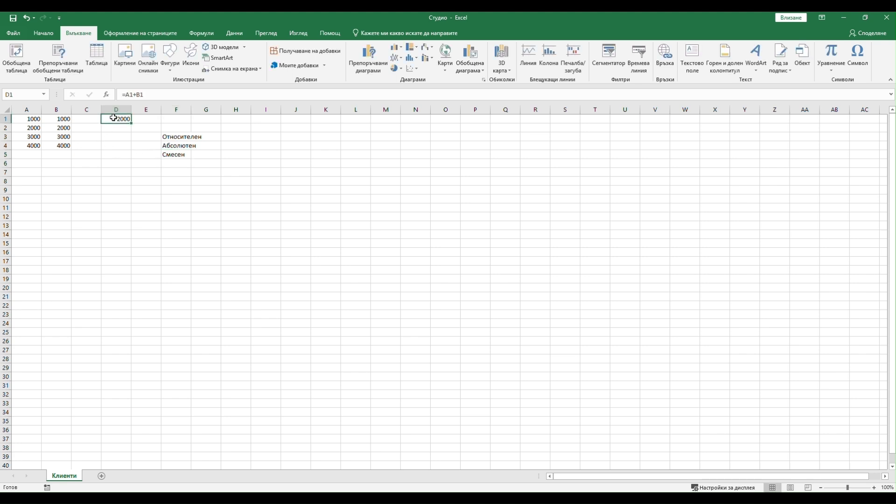
click(151, 94)
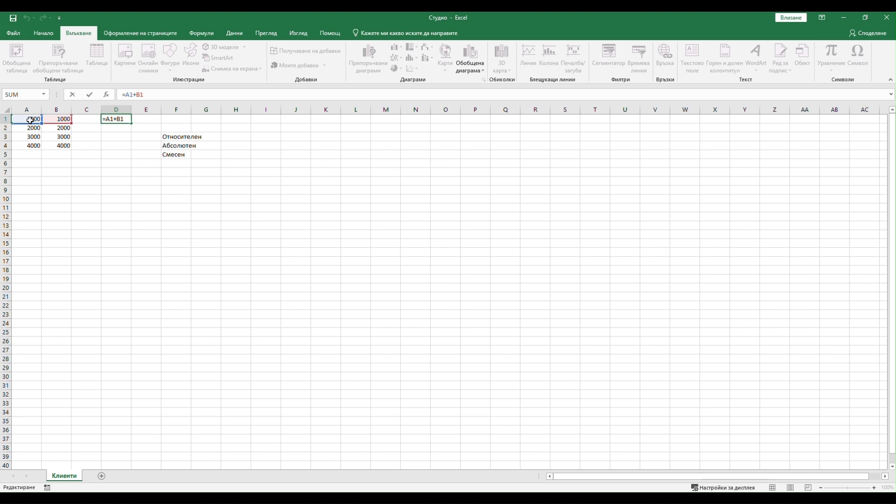
key(Return)
click(124, 118)
drag(131, 123, 132, 149)
Review the copied formulas in D2:D4 and enter A1 in H3 as the example for Относителен.
click(121, 128)
click(121, 137)
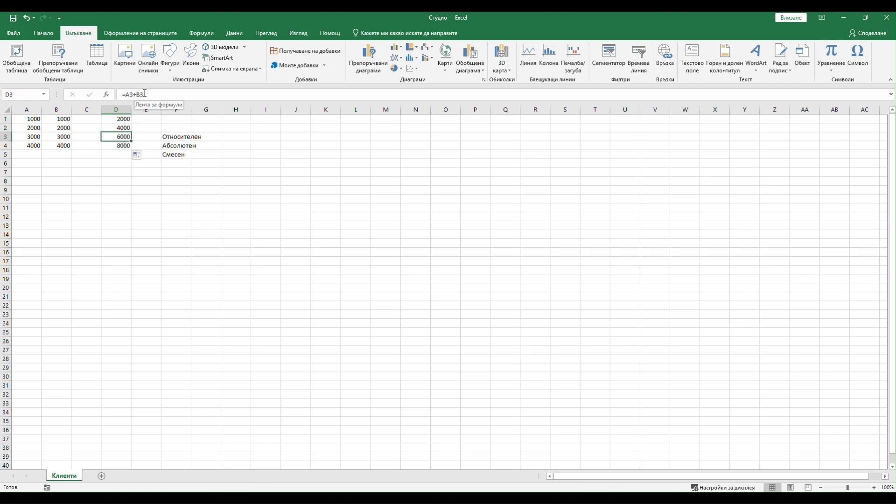
click(122, 146)
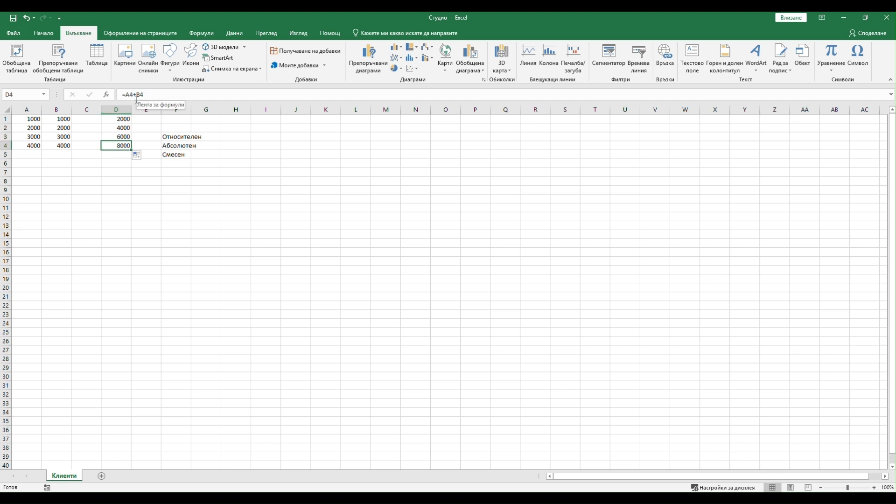
click(121, 128)
click(120, 137)
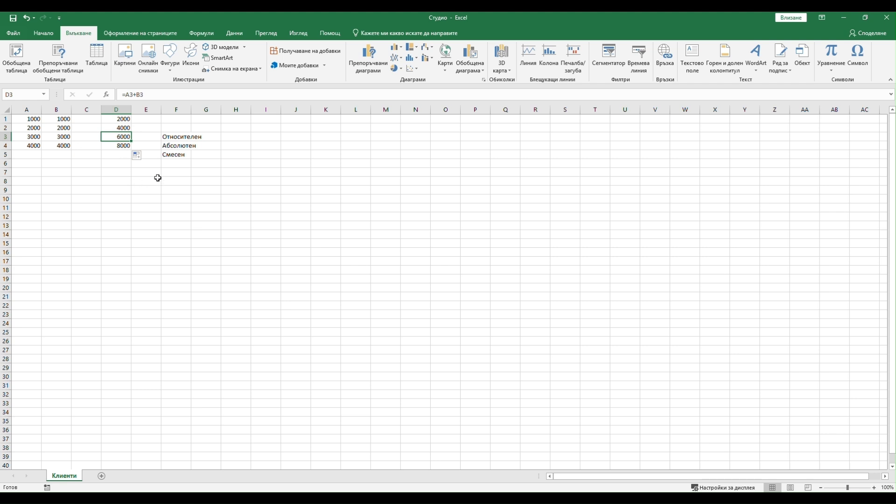
click(227, 137)
text(A1)
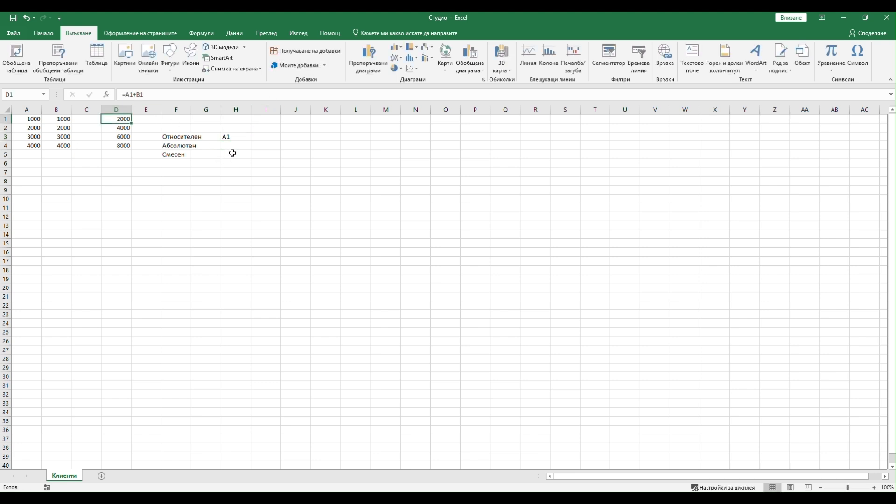
Change the formula in D1 to absolute references, =$A$1+$B$1, and fill it down to D4.
click(126, 94)
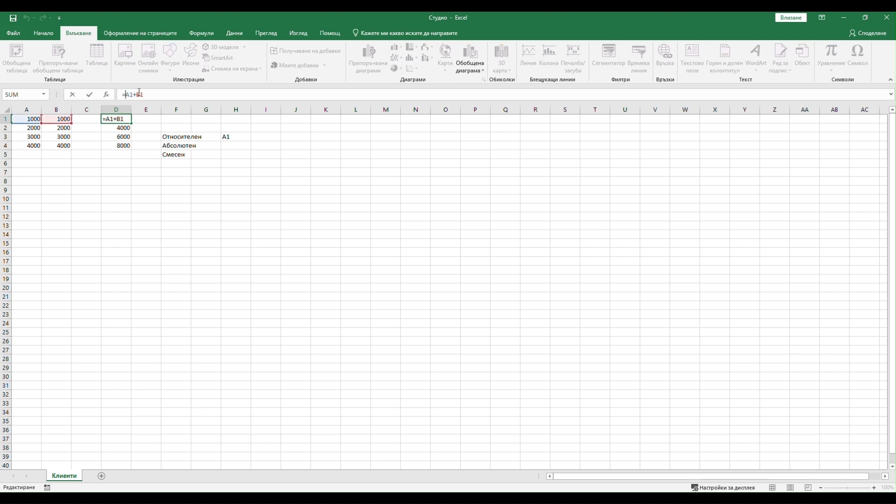
text($)
key(Right)
text($)
key(Right)
key(Right)
text($)
key(Right)
text($)
key(Return)
click(119, 120)
drag(131, 123, 130, 148)
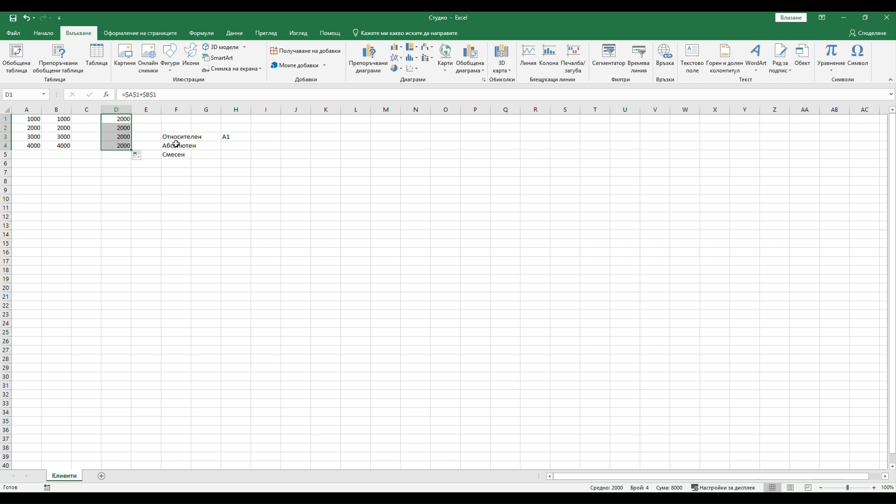
Enter $A$1 in H4 as the example for Абсолютен.
click(233, 146)
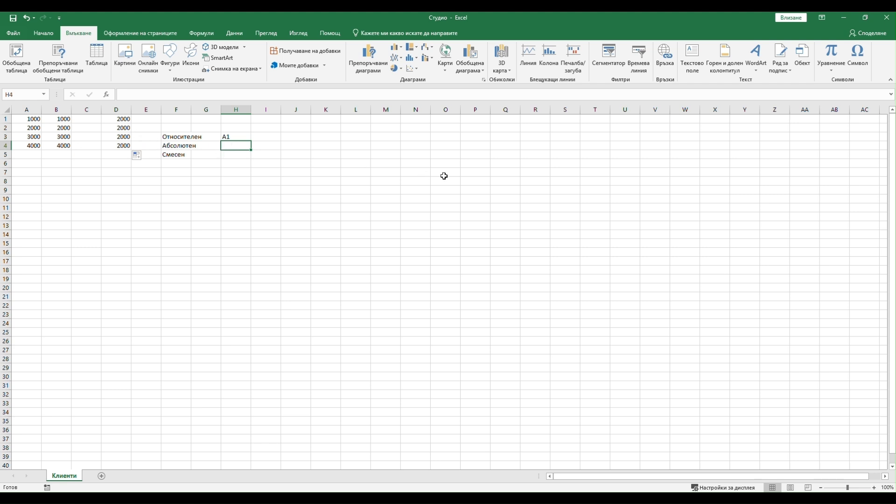
text($A$1)
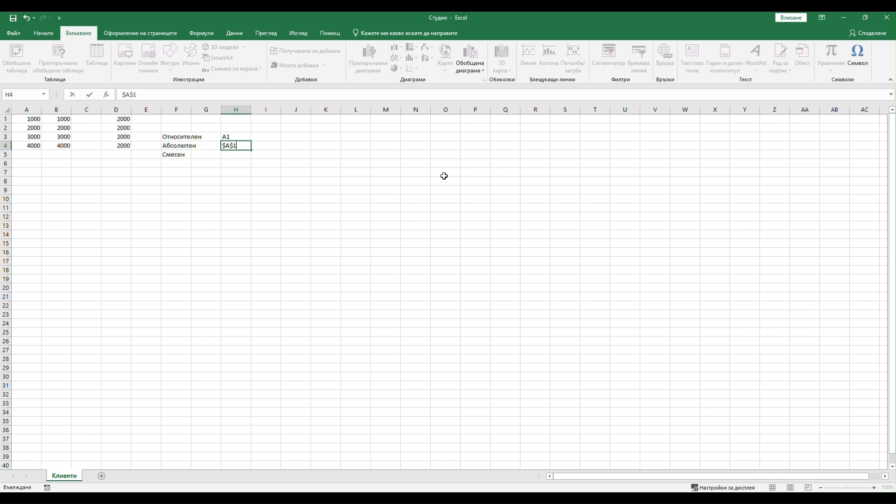
key(Return)
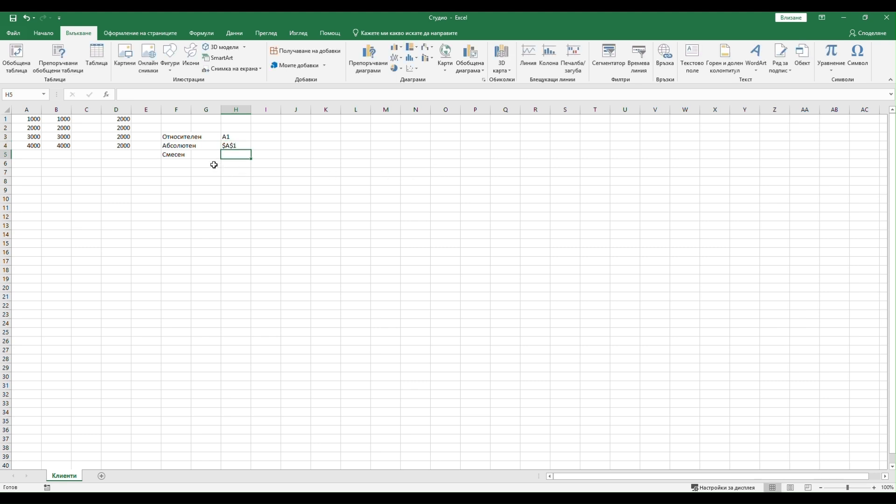
Change the formula in D1 to mixed references, =A$1+$B1, and fill it down to D4.
click(117, 120)
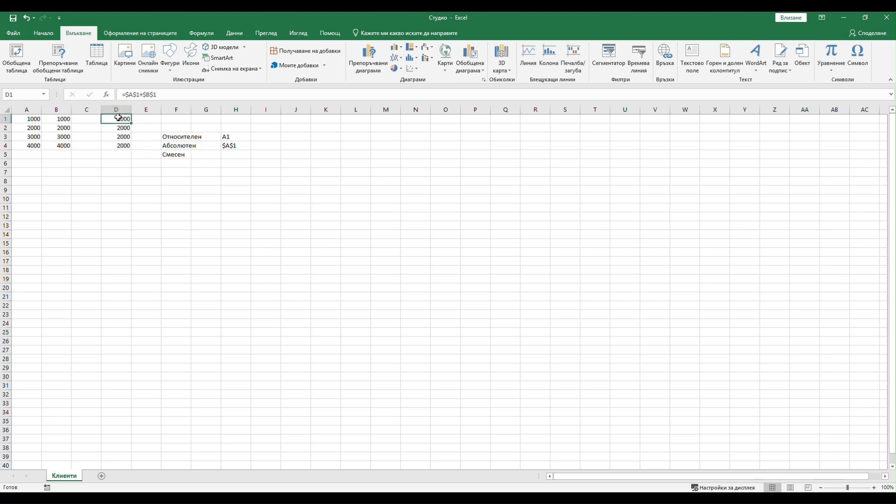
click(133, 94)
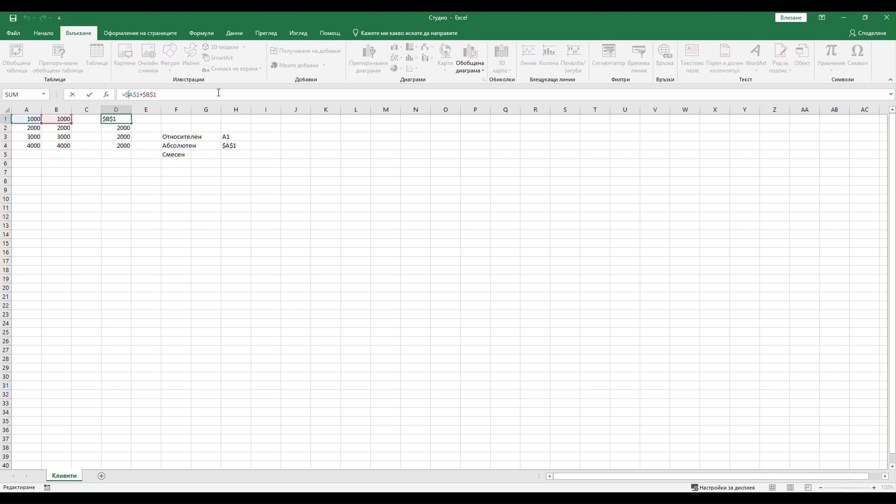
key(BackSpace)
key(Right)
key(Right)
key(BackSpace)
key(Return)
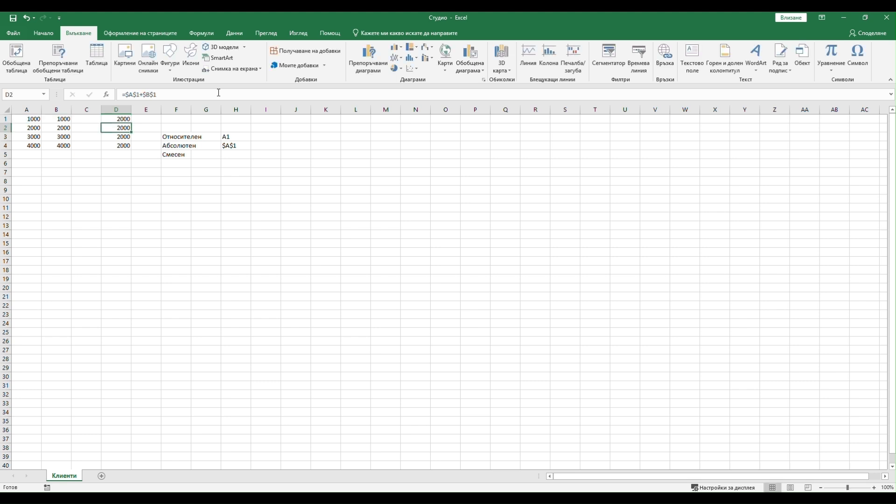
click(119, 119)
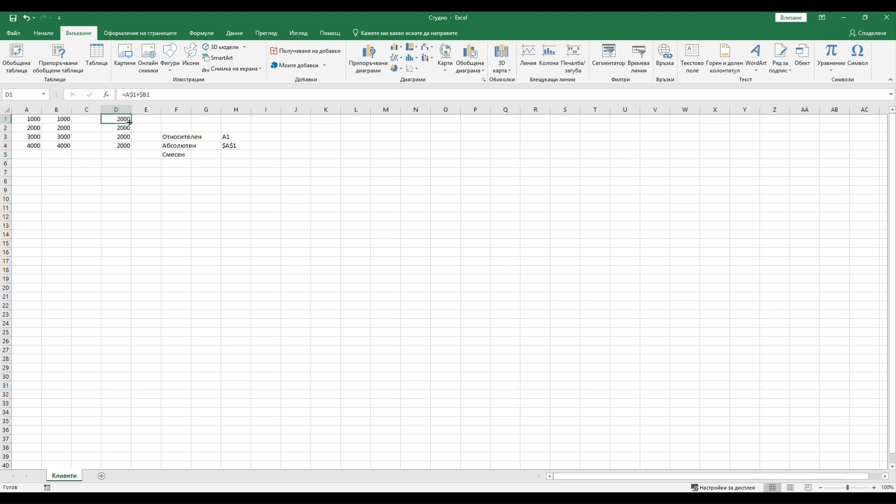
drag(131, 122, 132, 149)
click(149, 190)
Inspect both references in D2's copied formula and enter $A1 in H5 as the example for Смесен.
click(123, 128)
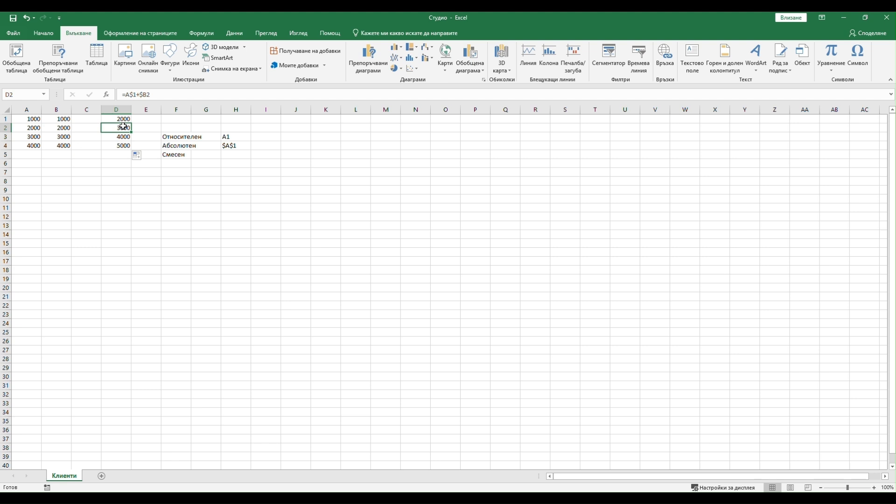
click(129, 94)
drag(127, 95, 130, 94)
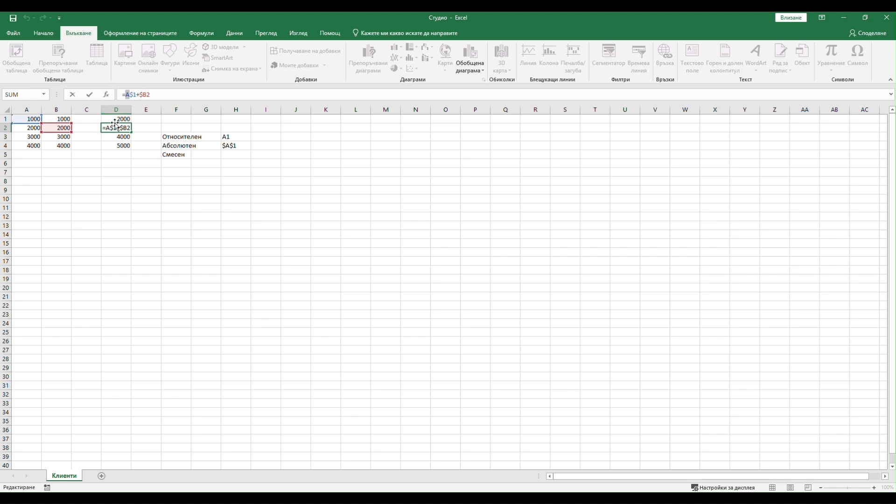
click(149, 94)
drag(149, 94, 142, 95)
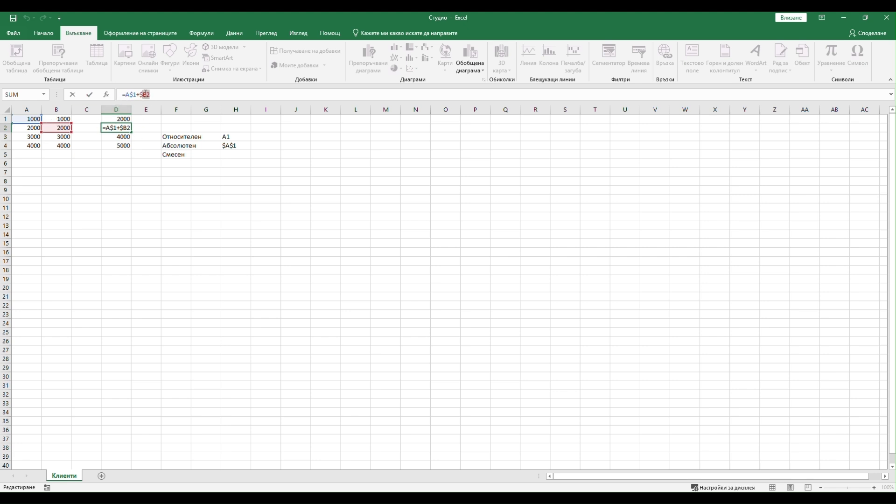
click(239, 157)
text($)
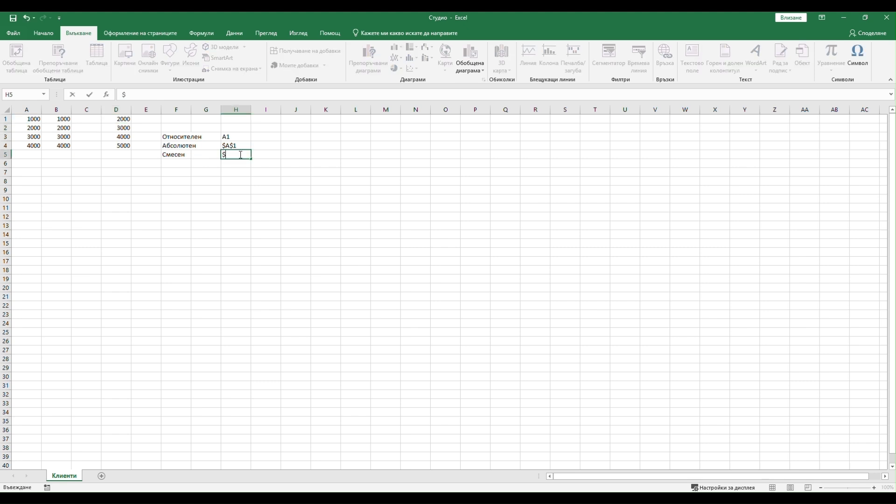
text(A1)
key(Return)
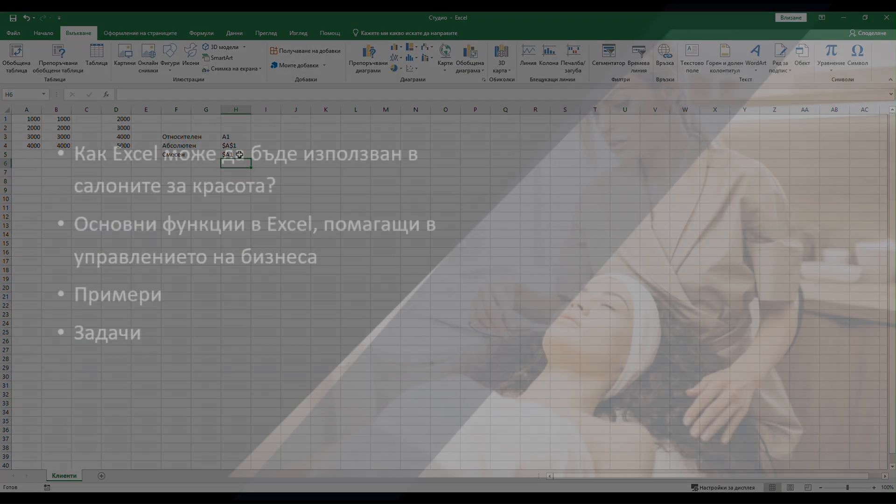
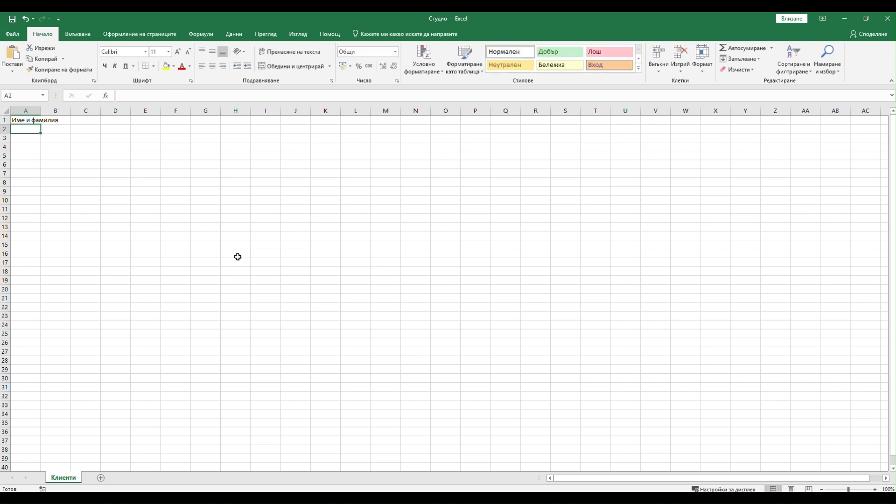
Enter the column headings Телефон, Имейл and Любими услуги in cells B1 to D1.
click(63, 120)
text(Те)
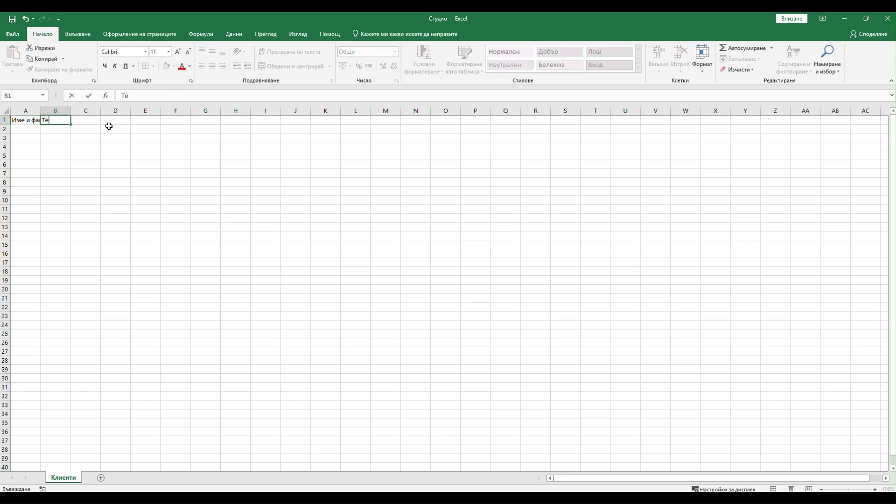
text(лефон)
key(Tab)
text(Имейл)
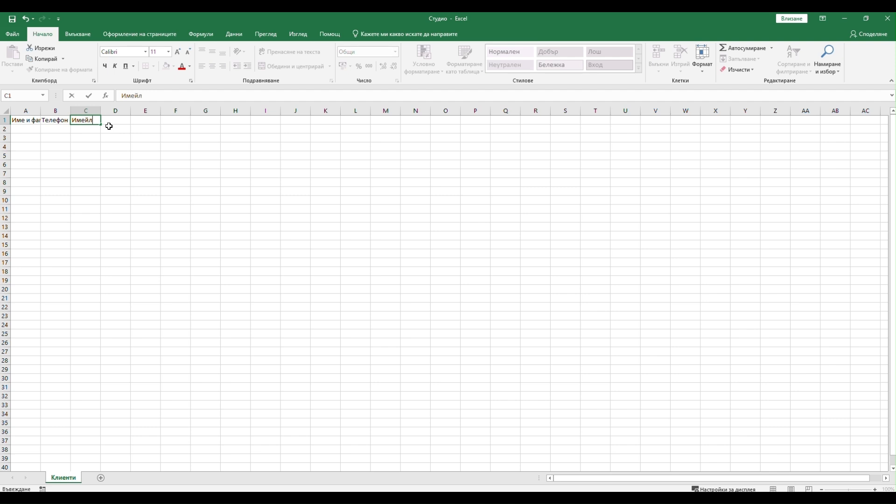
key(Tab)
text(Л)
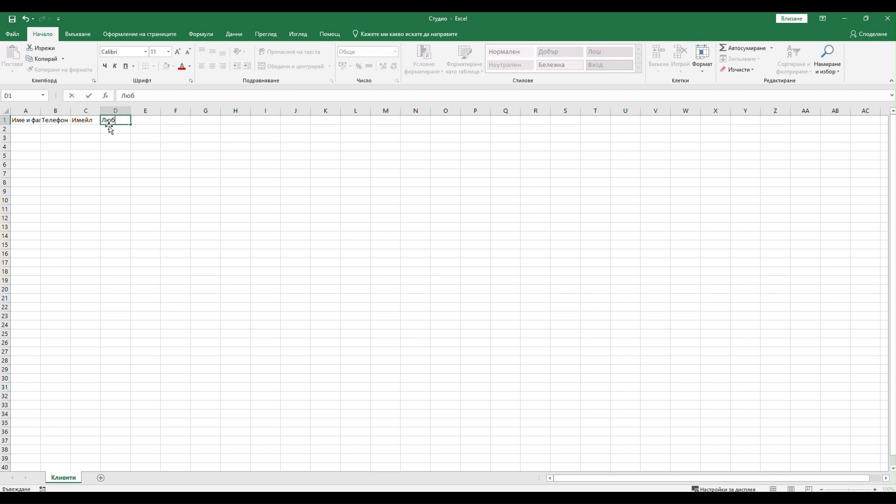
text(юбими услуги)
key(Tab)
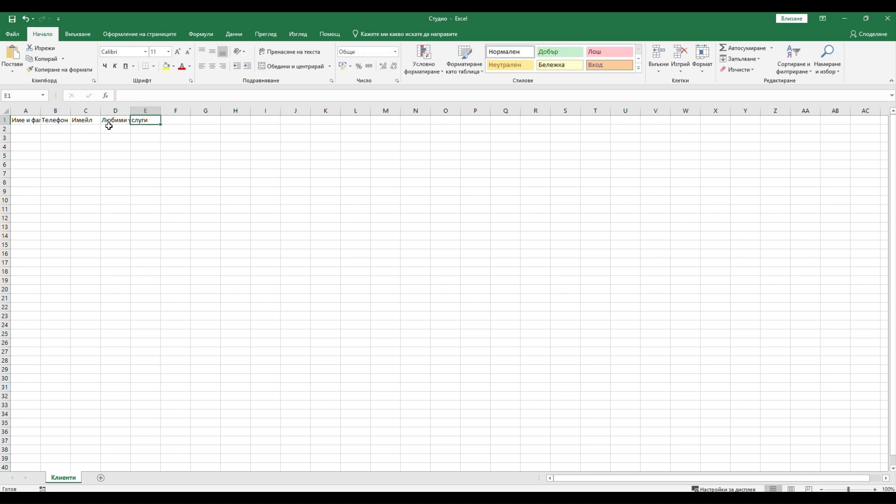
Enter the headings Дана на последно посещение in E1 and Забележки in F1.
text(Дана на последн)
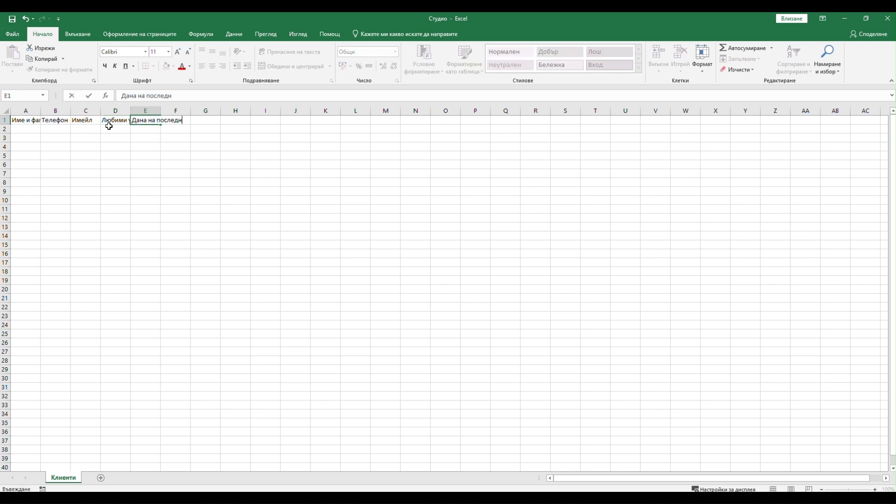
text(о посещение)
key(Tab)
text(Забележк)
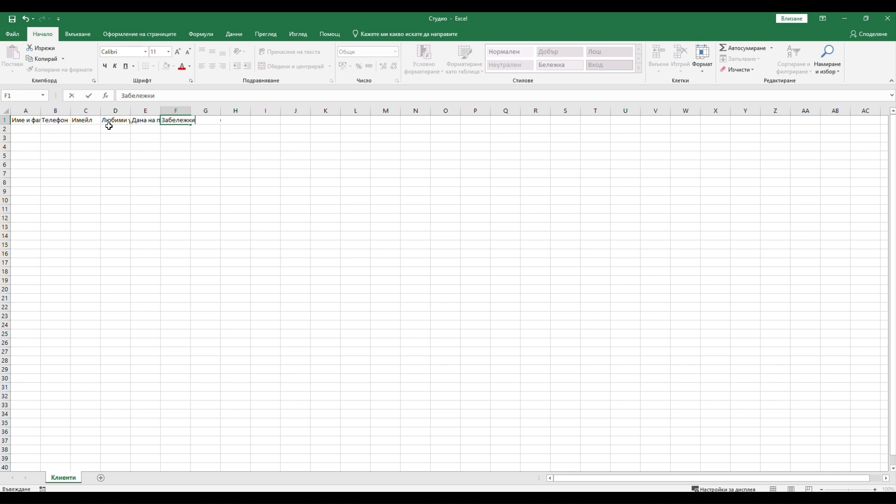
text(и)
key(Return)
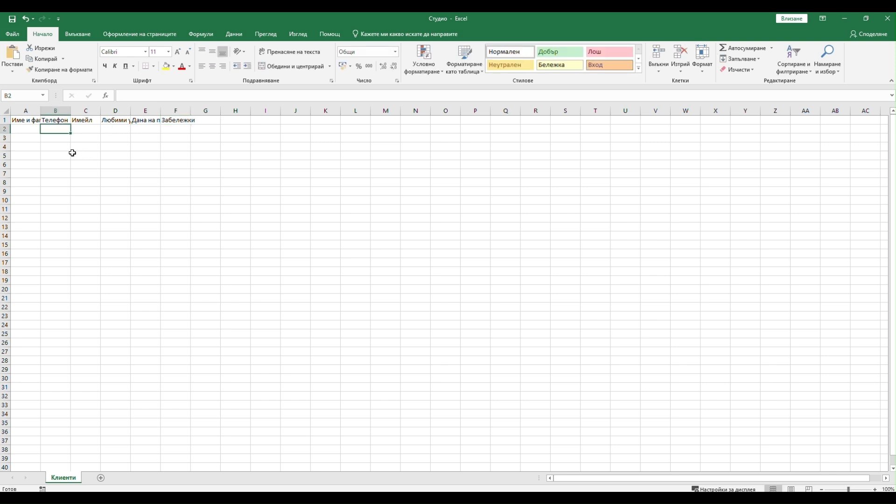
Widen columns A, B and E by hand, and autofit columns A to F to their header text.
drag(40, 114, 148, 110)
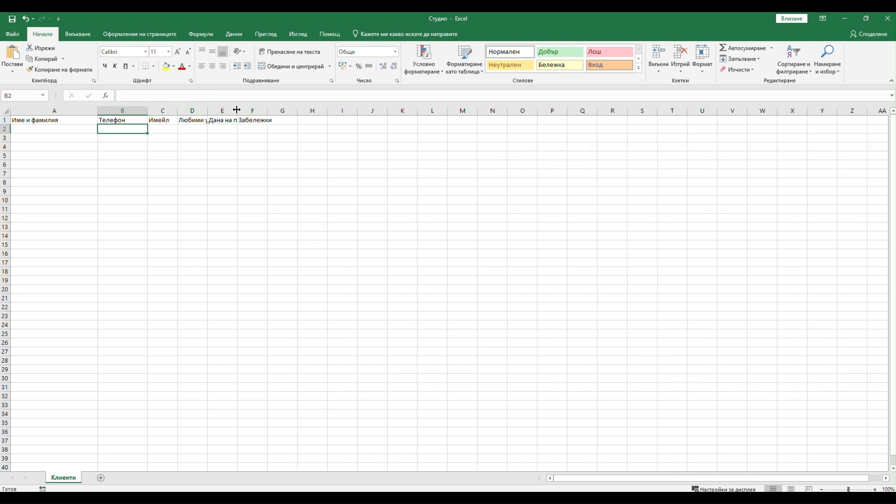
drag(238, 111, 265, 111)
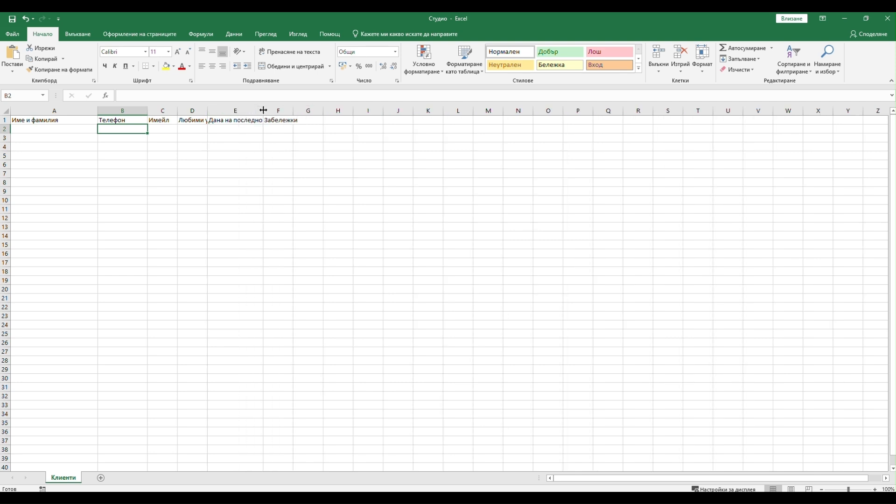
double_click(97, 111)
double_click(110, 110)
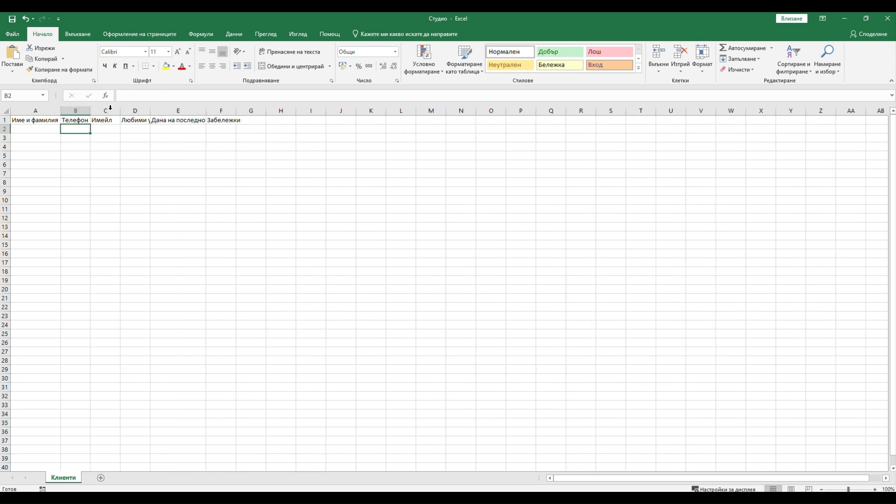
double_click(120, 112)
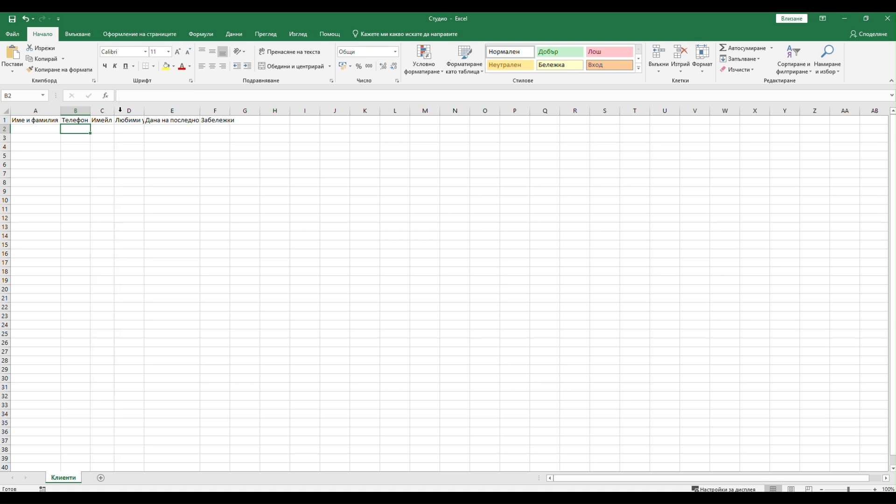
double_click(145, 112)
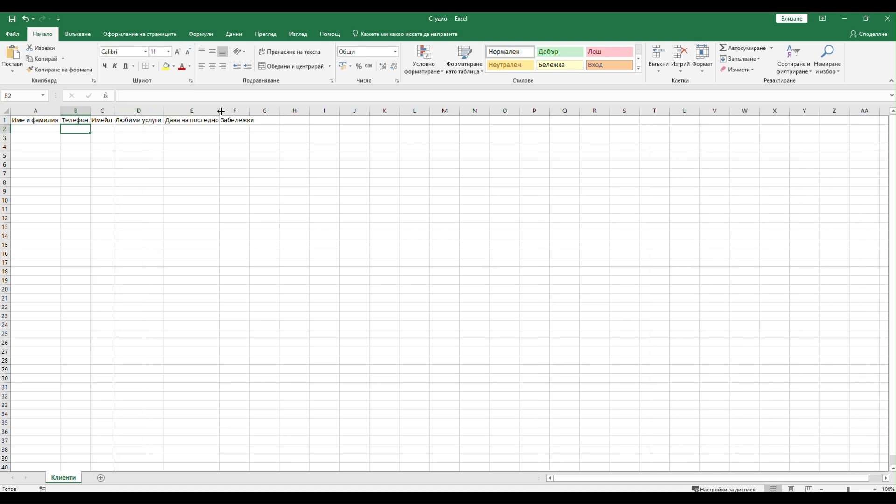
double_click(220, 110)
double_click(289, 110)
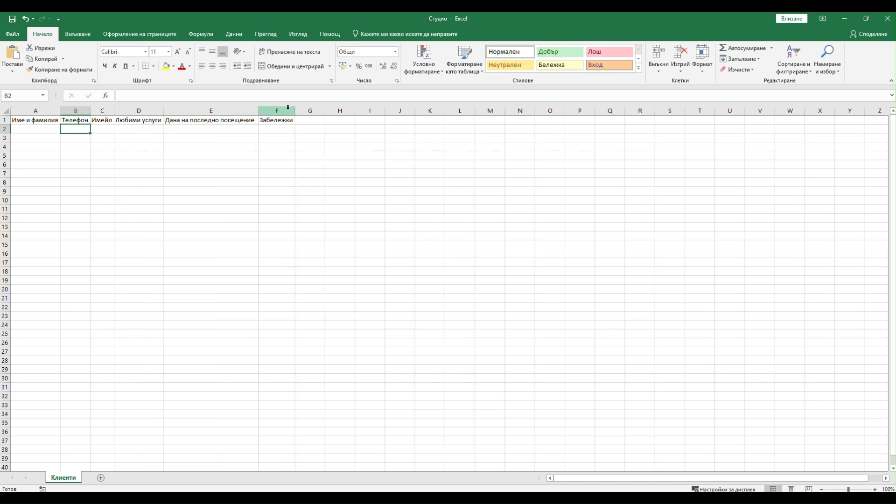
click(206, 165)
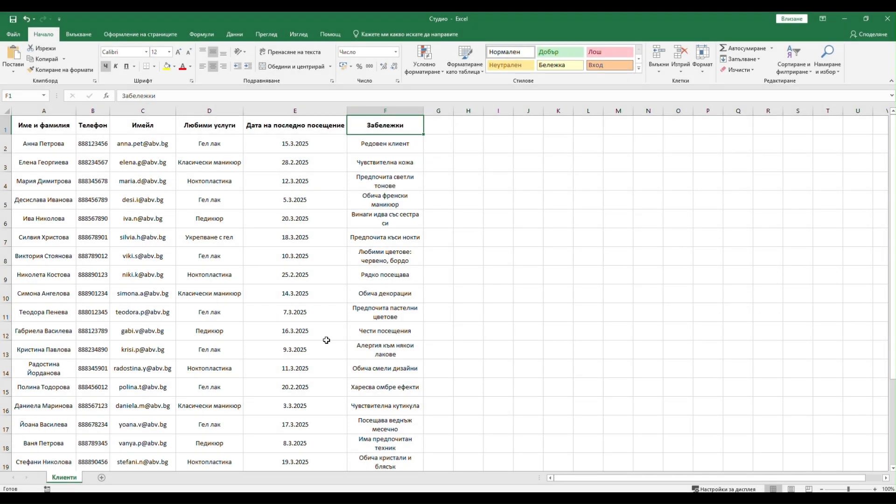
Apply the Дата cell format with type *14.3.2012 to the last-visit dates in E2:E21.
drag(295, 143, 316, 441)
right_click(316, 441)
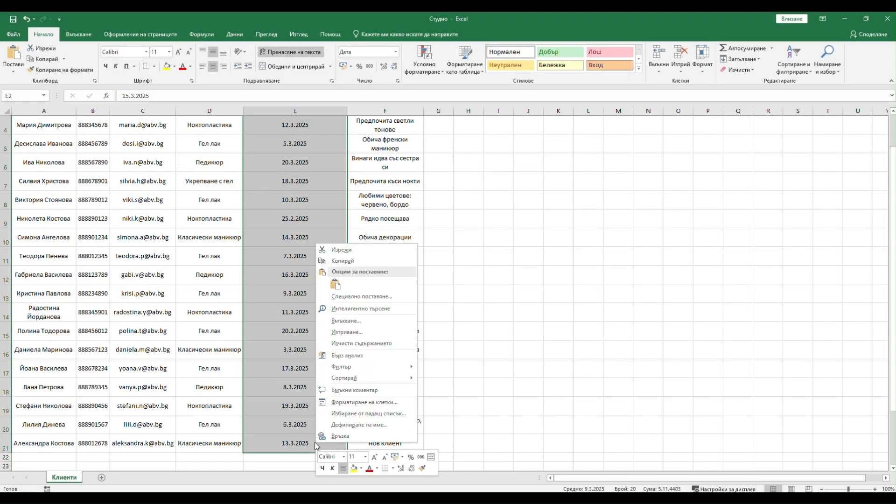
click(339, 405)
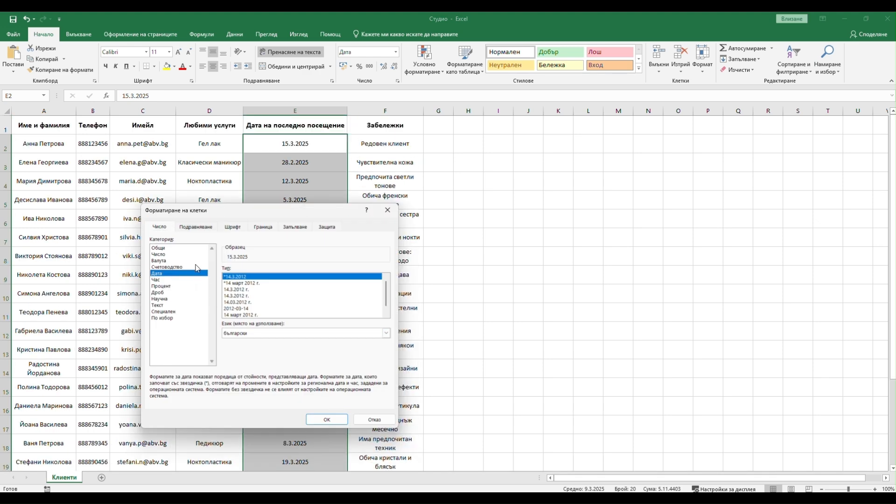
click(327, 420)
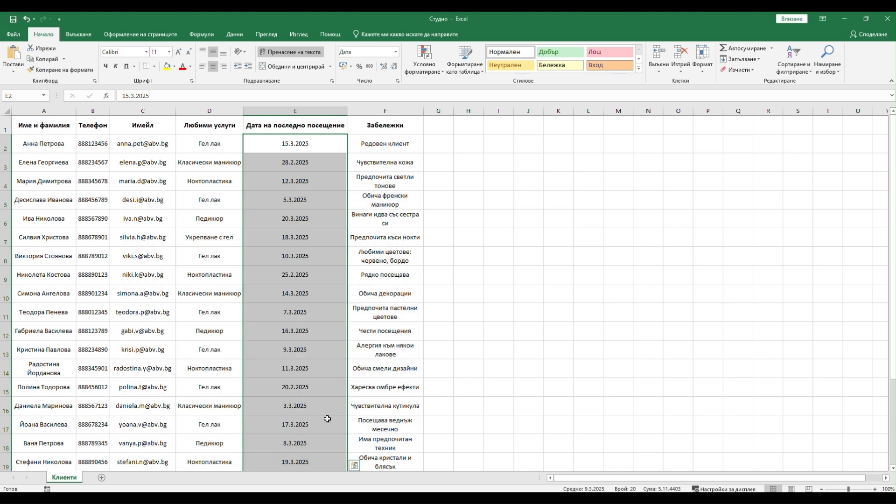
Check the cell format of the client names in A2:A21 and keep it as Текст.
drag(39, 150, 62, 446)
right_click(62, 446)
click(100, 403)
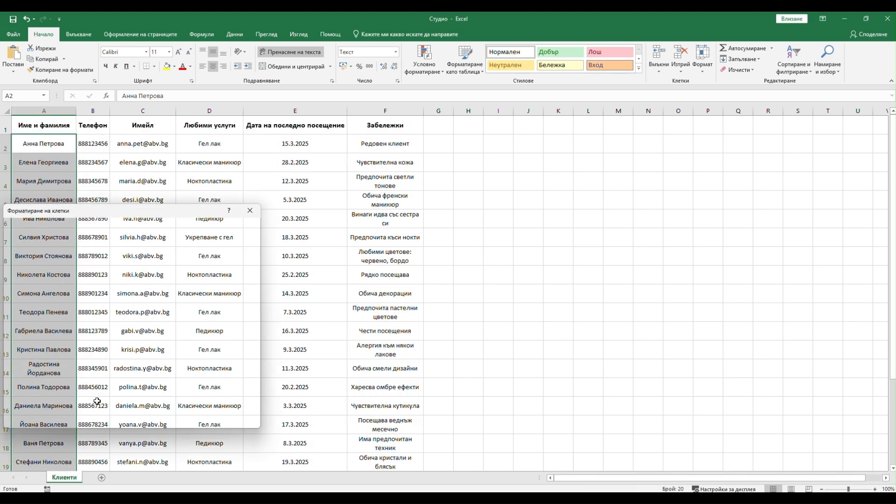
click(189, 420)
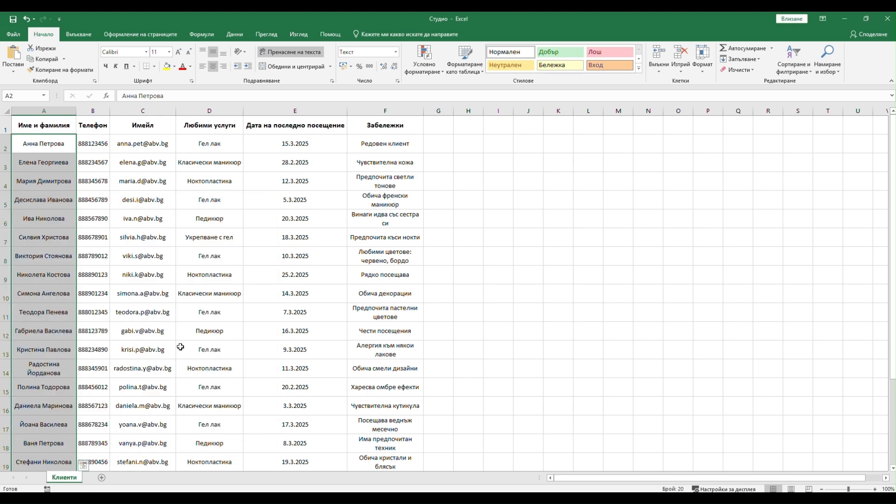
Format the phone numbers in B2:B21 as Число with 0 decimal places.
drag(96, 145, 100, 294)
drag(105, 338, 96, 445)
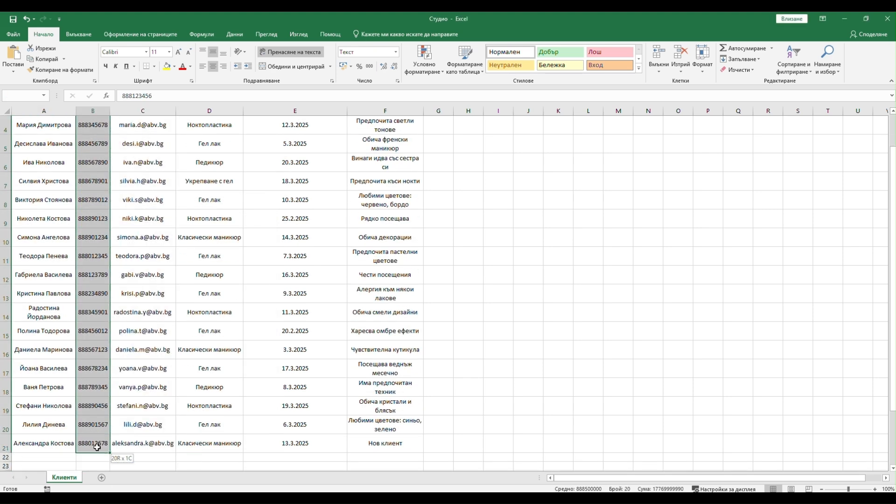
right_click(96, 445)
click(125, 406)
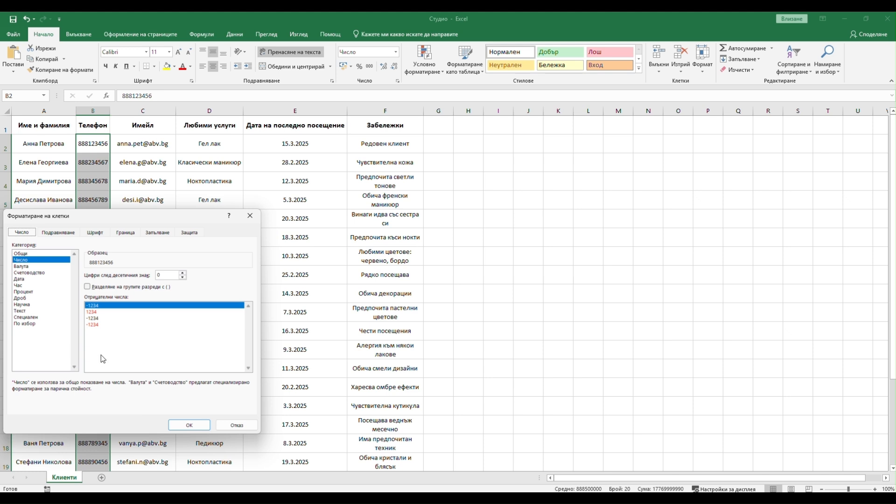
click(183, 273)
click(183, 277)
click(189, 425)
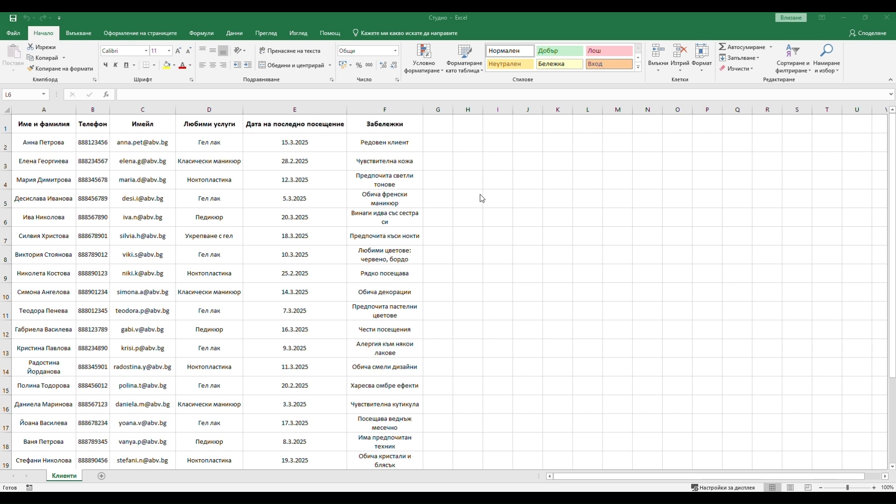
Set the height of row 6, which holds a two-line note, to 30.
click(412, 219)
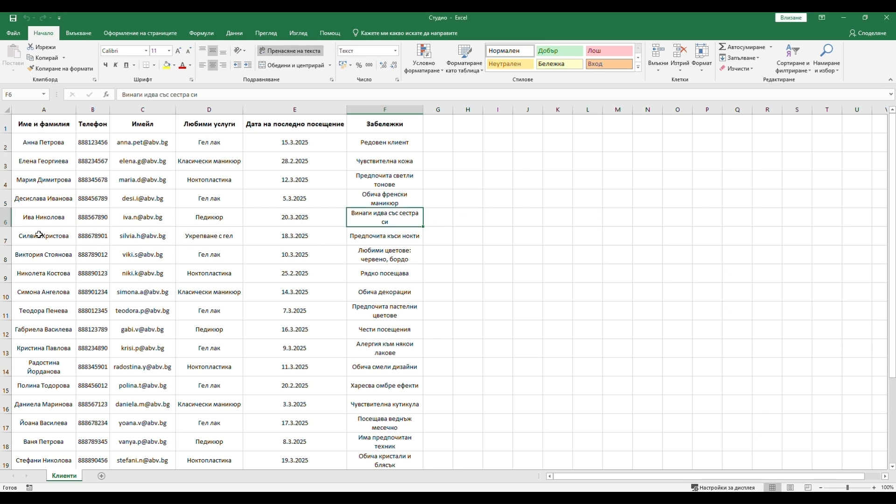
click(7, 222)
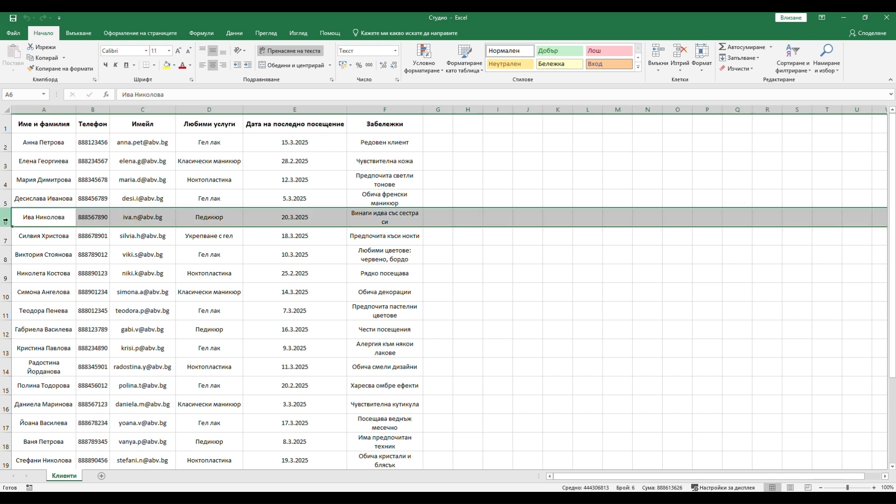
right_click(6, 221)
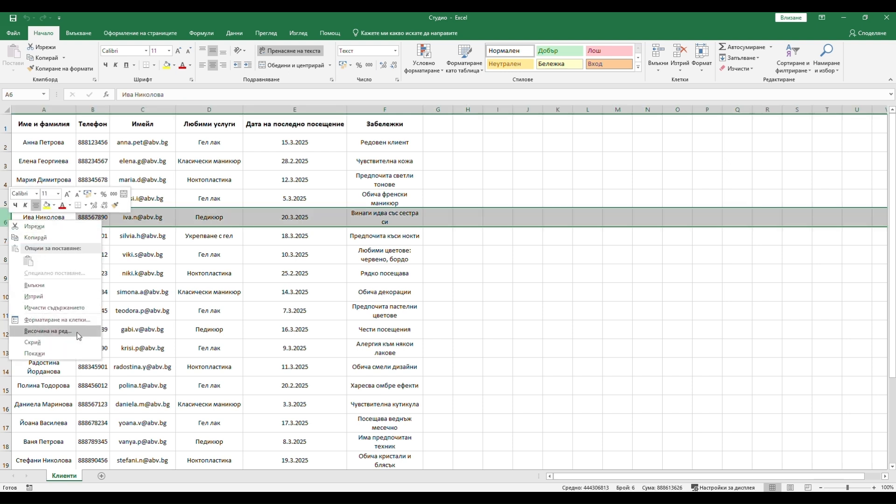
click(48, 331)
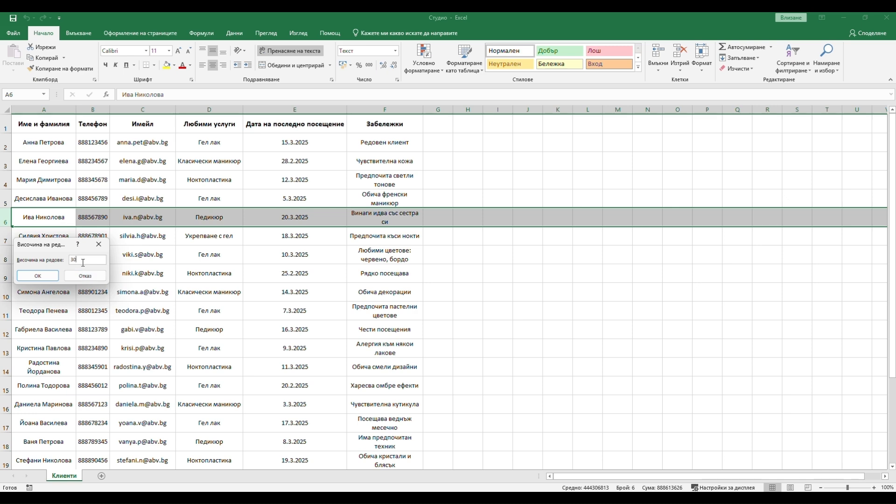
click(38, 276)
Set the height of rows 1 to 21 to 30 and clear the selection.
drag(4, 131, 6, 444)
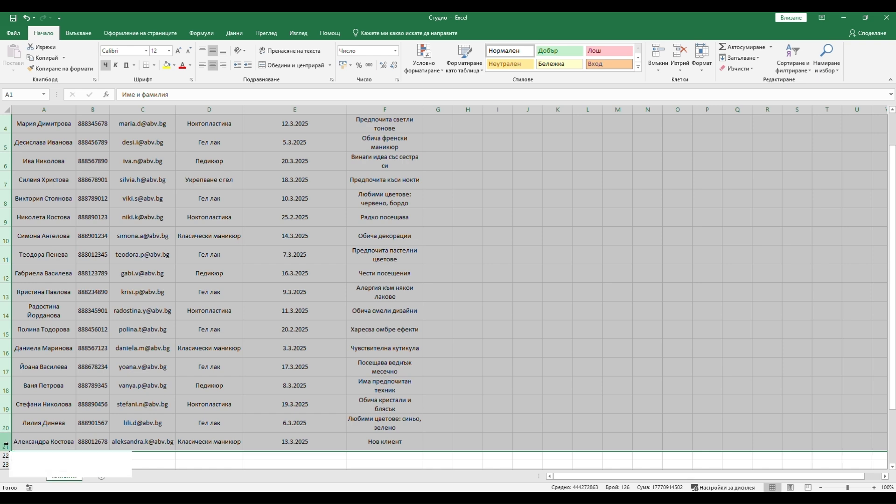
right_click(6, 444)
click(37, 421)
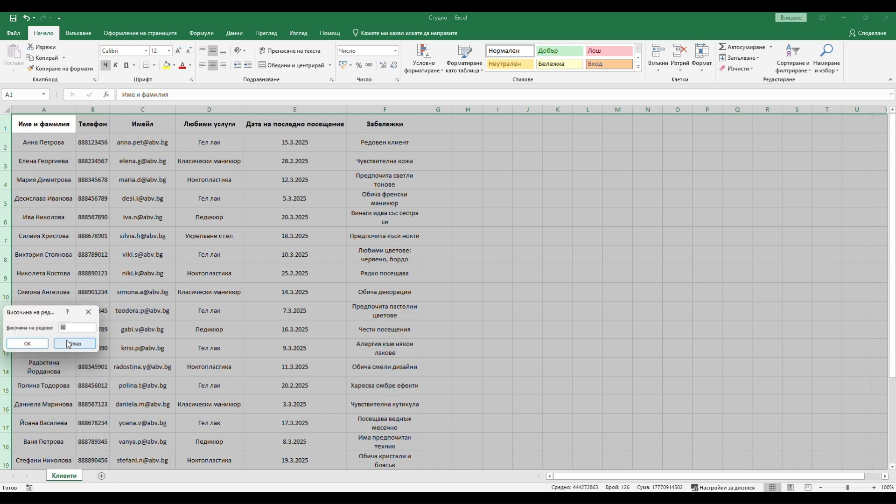
text(30)
click(39, 345)
click(483, 182)
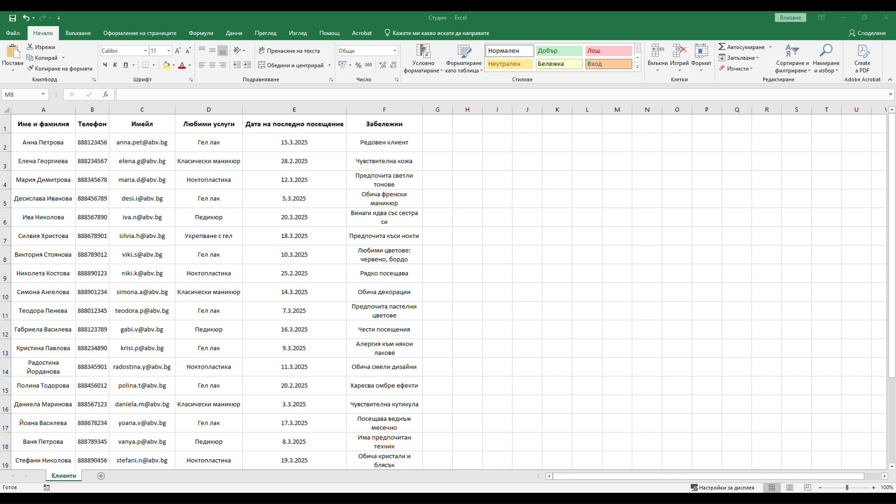
Add a filter to the Любими услуги column of the client table.
click(221, 126)
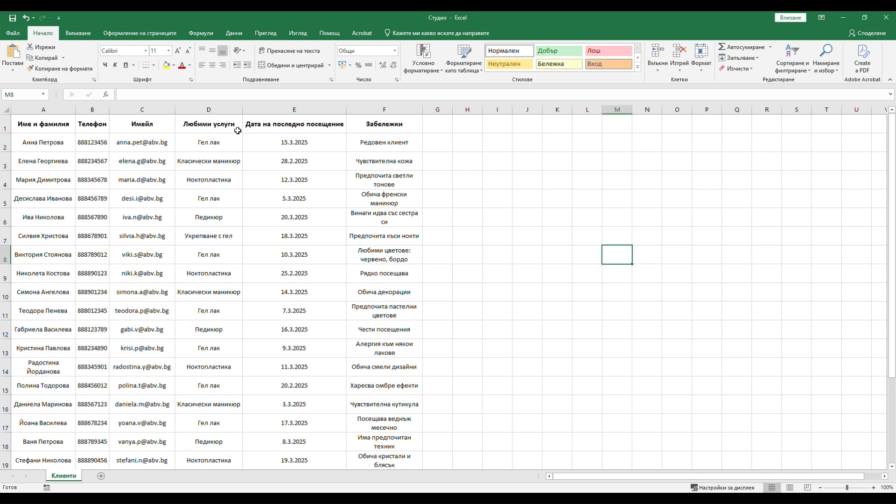
click(225, 107)
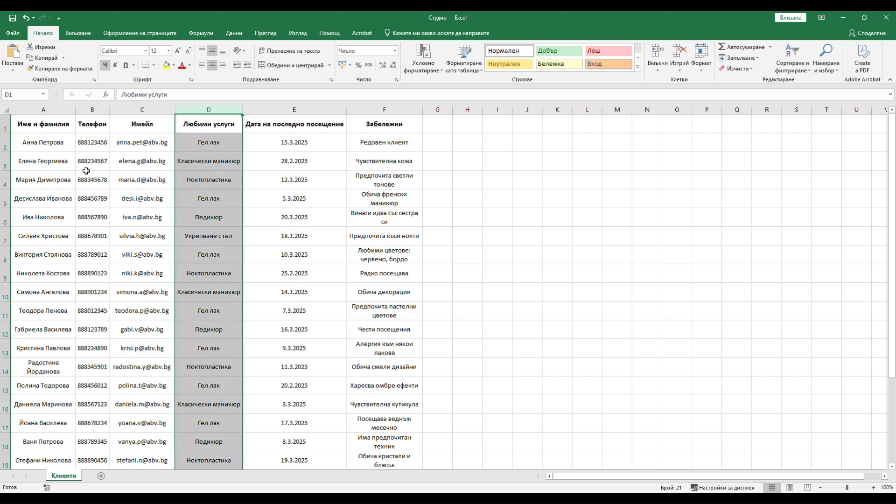
click(42, 108)
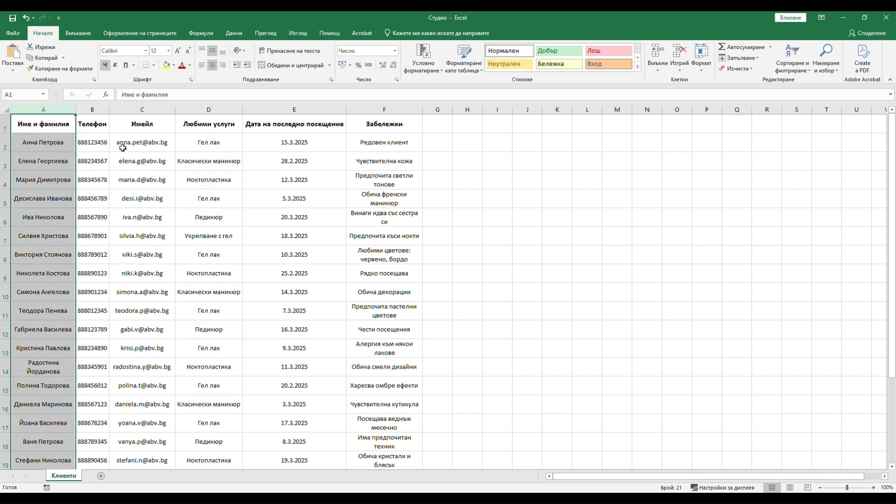
click(211, 110)
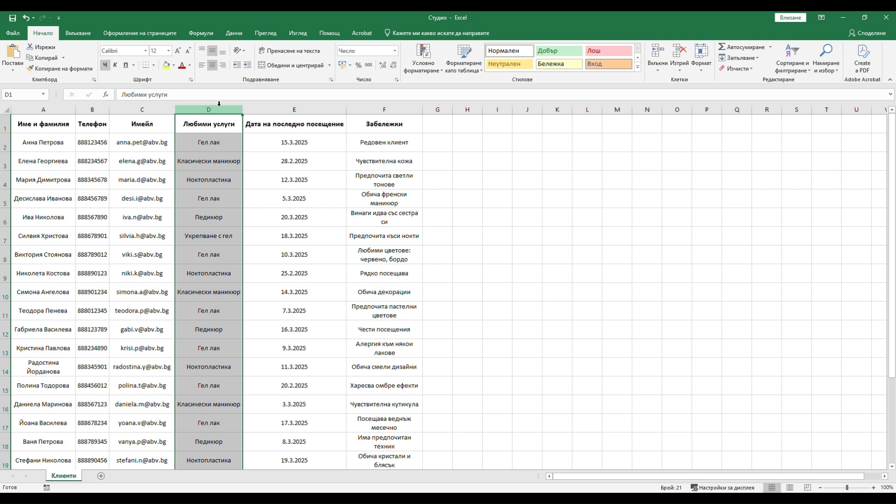
click(234, 33)
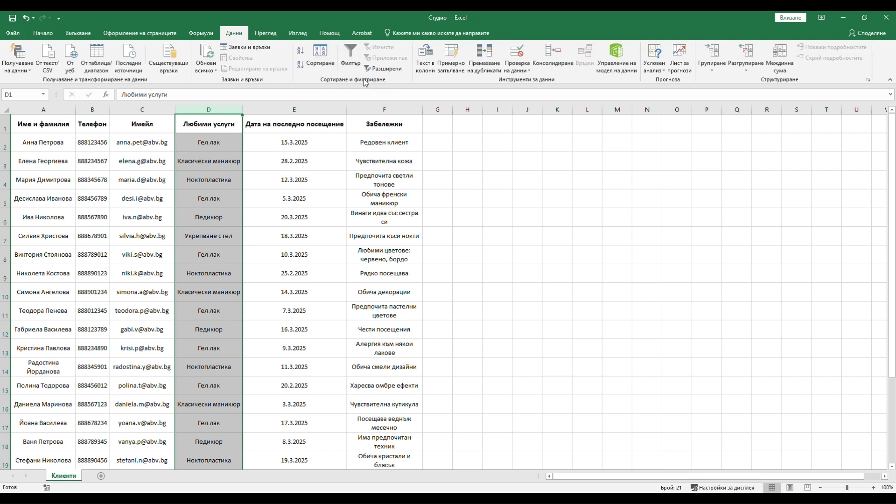
click(353, 57)
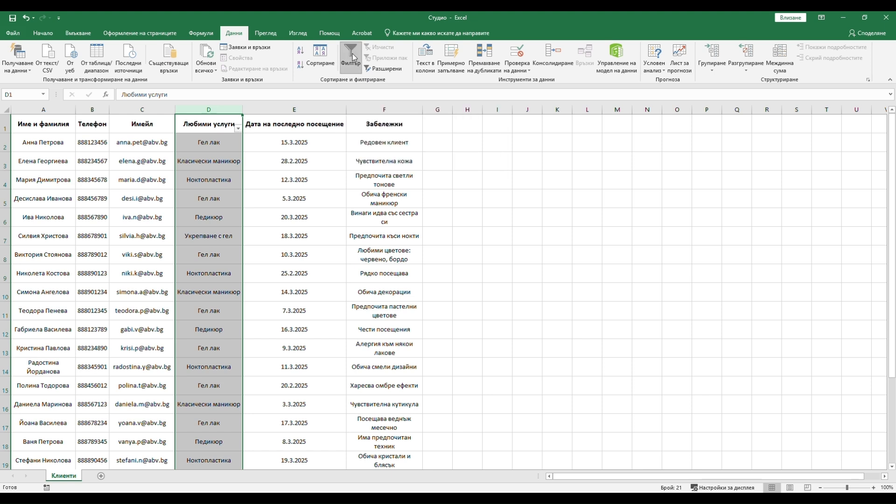
Filter the Любими услуги column to show only the clients with Педикюр.
click(238, 131)
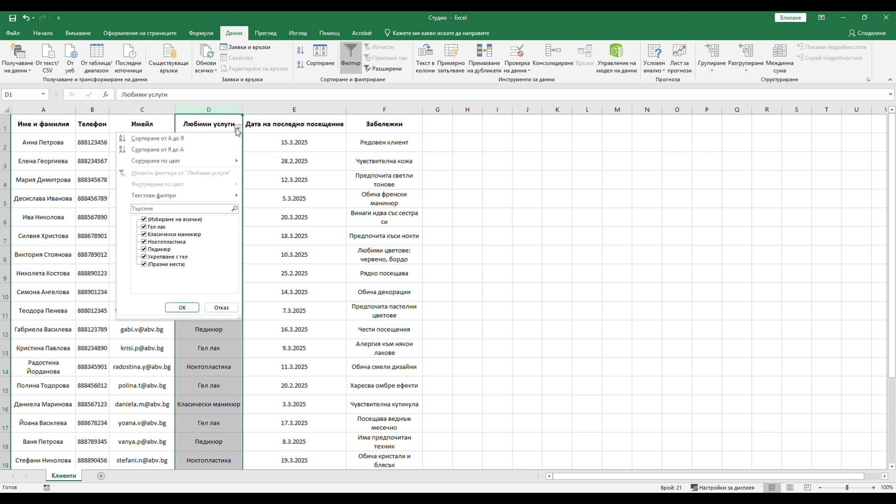
click(145, 220)
click(144, 219)
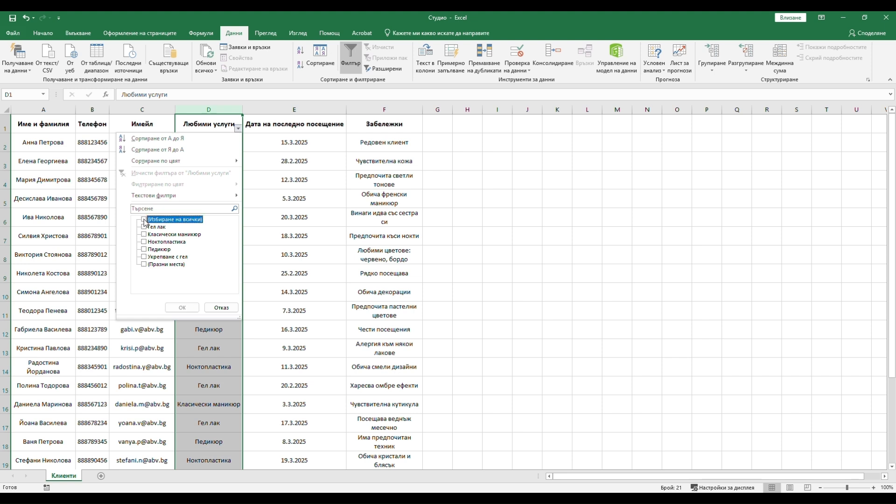
click(145, 250)
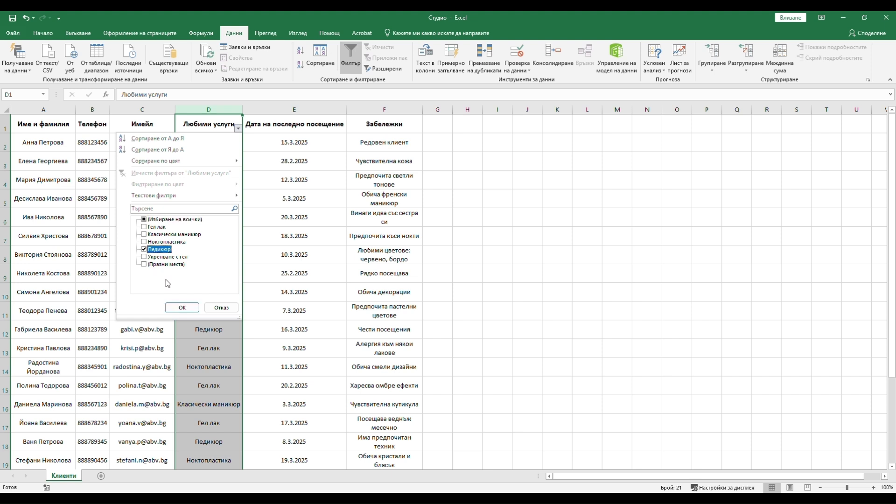
click(183, 308)
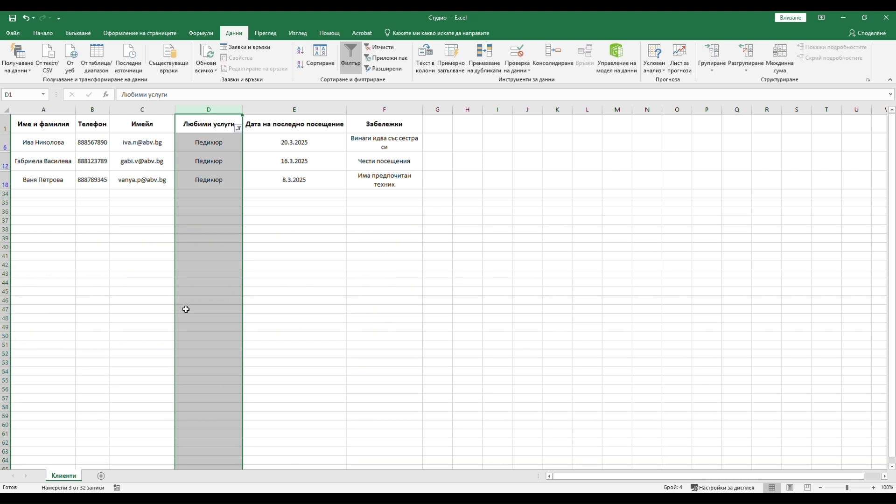
click(113, 203)
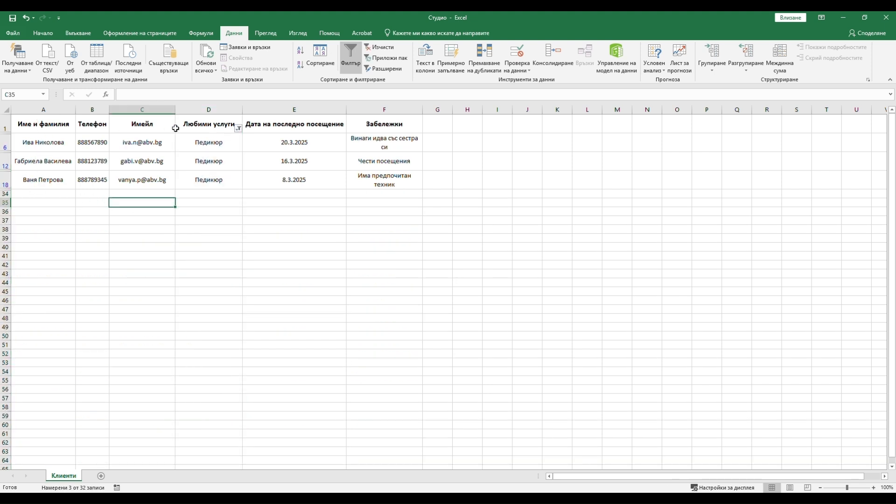
click(372, 179)
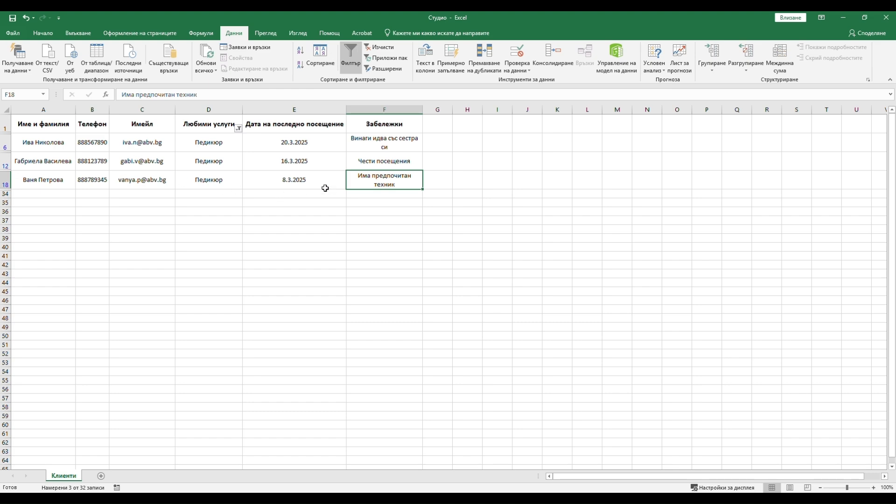
Remove the filter from the client table, select the full range A1:F21 and clear the selection.
click(355, 54)
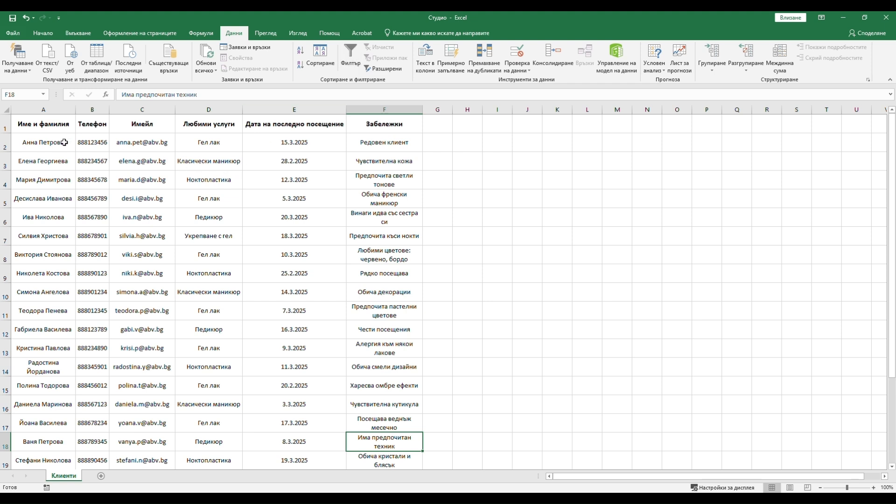
click(61, 125)
drag(61, 125, 396, 491)
scroll(327, 282, up, 15)
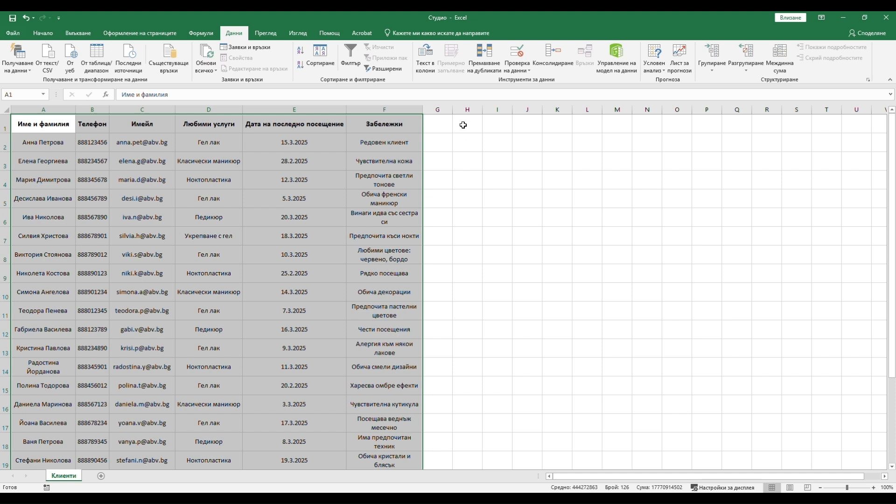
click(464, 125)
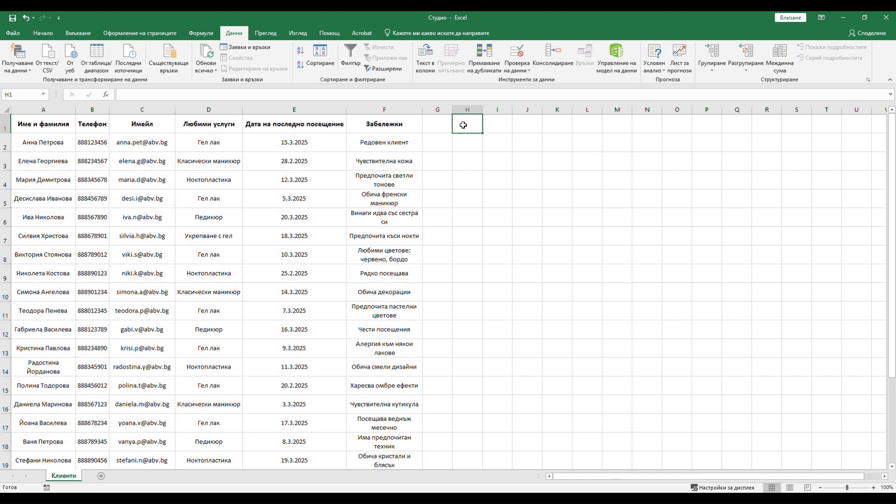
Enter the shortcut note Ctrl + A in cell I5 beside the client table.
click(146, 181)
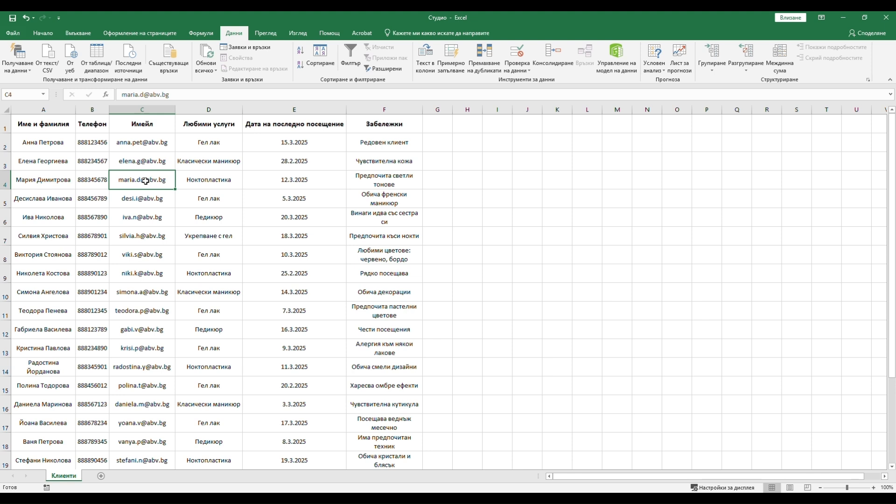
click(503, 201)
text(c)
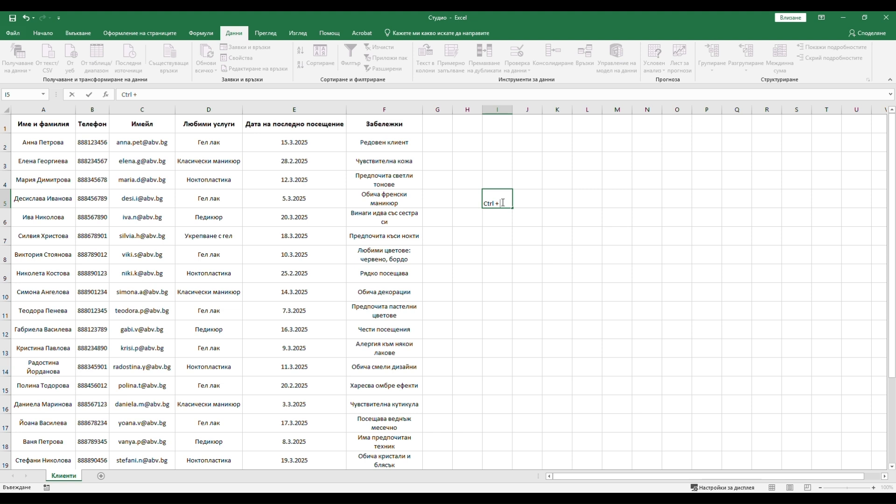
Select the whole client table and add filters to all of its column headers.
click(152, 201)
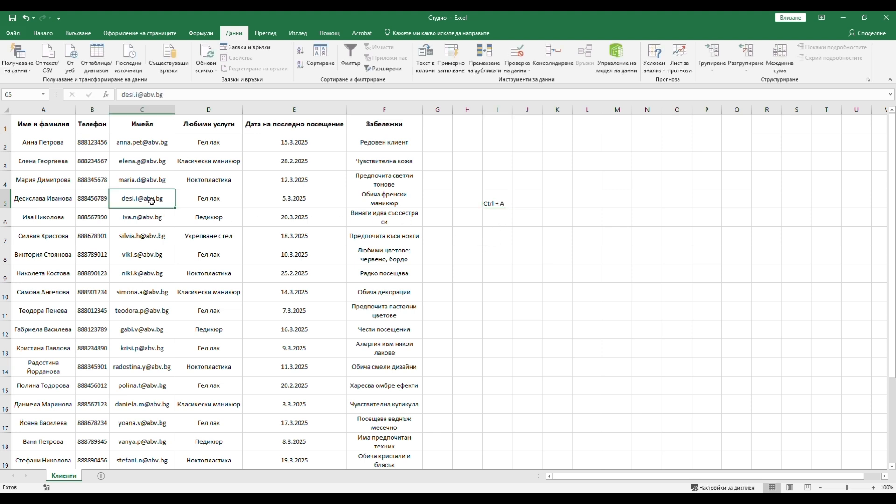
key(ctrl+a)
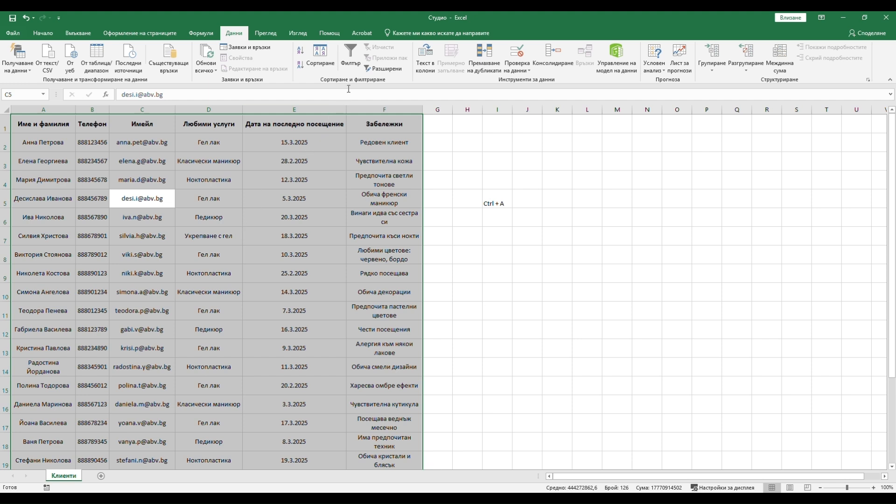
click(353, 54)
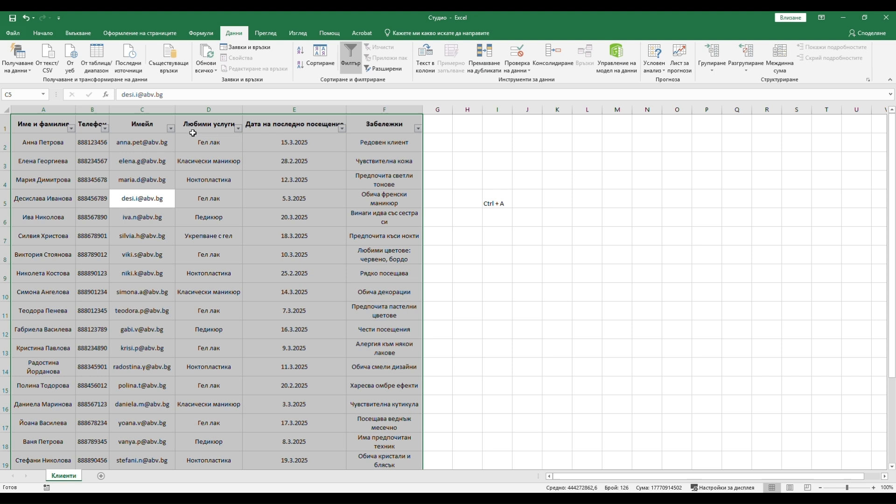
click(160, 141)
Examine the sorting and filtering options offered for the Име и фамилия, Телефон and Любими услуги columns.
click(72, 128)
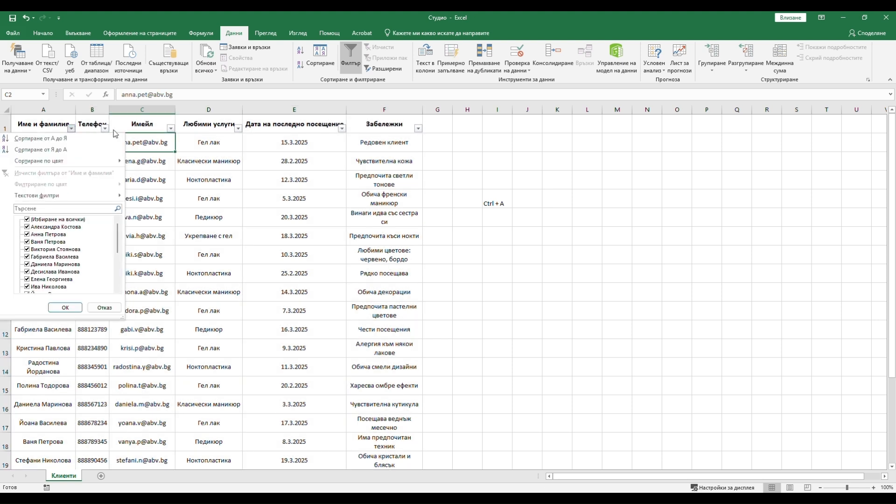
click(107, 129)
click(71, 129)
scroll(50, 276, up, 2)
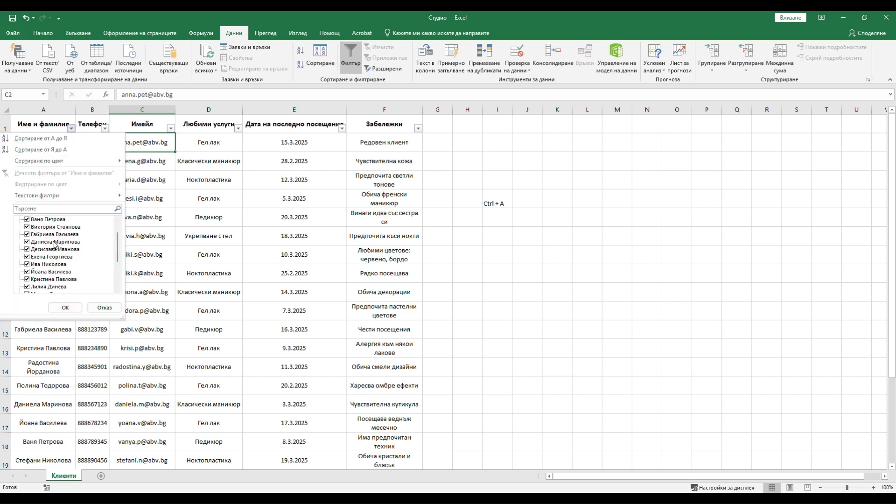
click(104, 129)
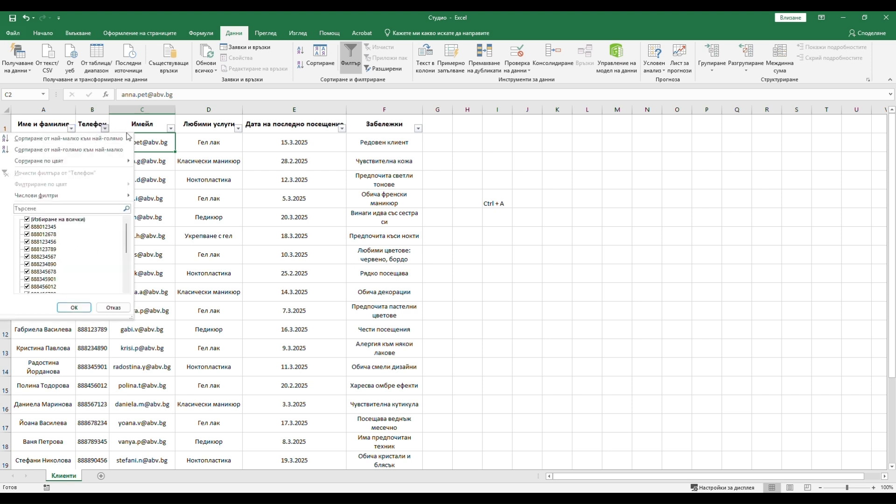
click(218, 127)
click(238, 128)
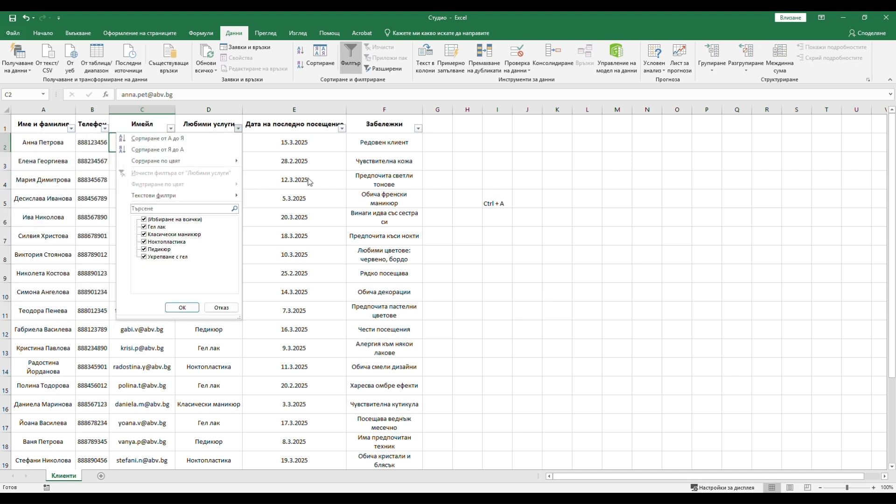
key(Escape)
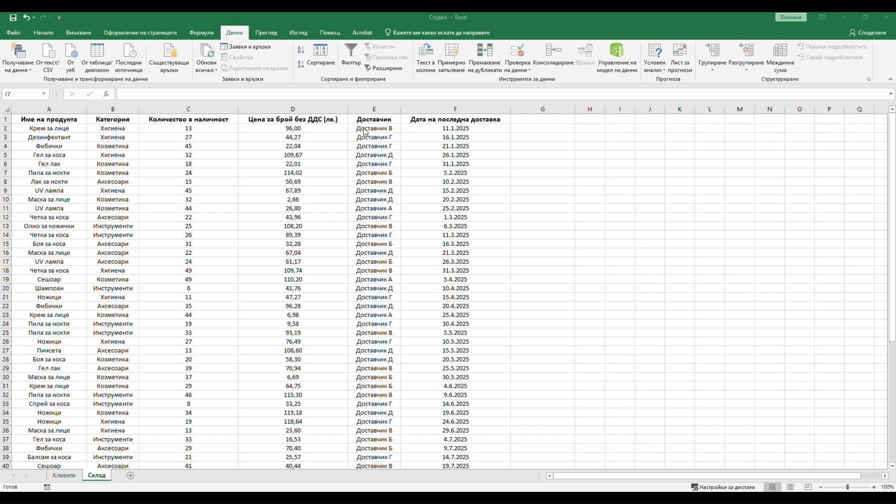
Select the whole product table on the Склад sheet and add filters to all of its column headers.
drag(368, 127, 373, 307)
click(638, 181)
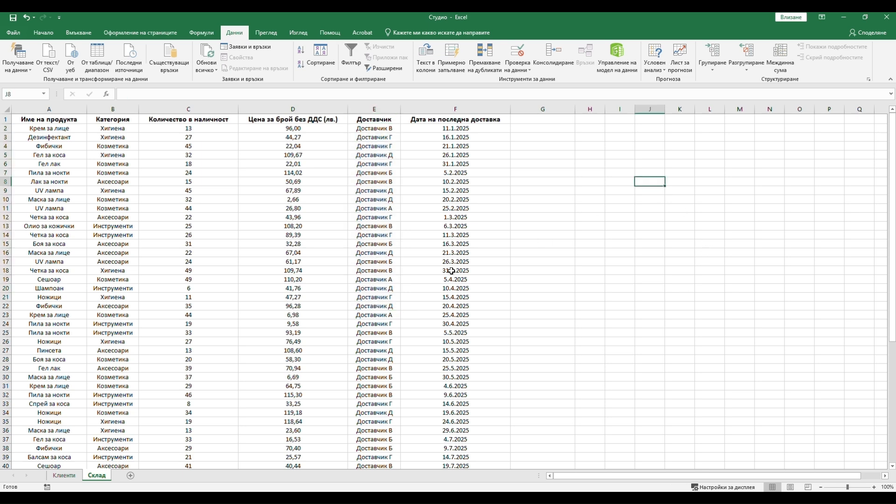
click(198, 188)
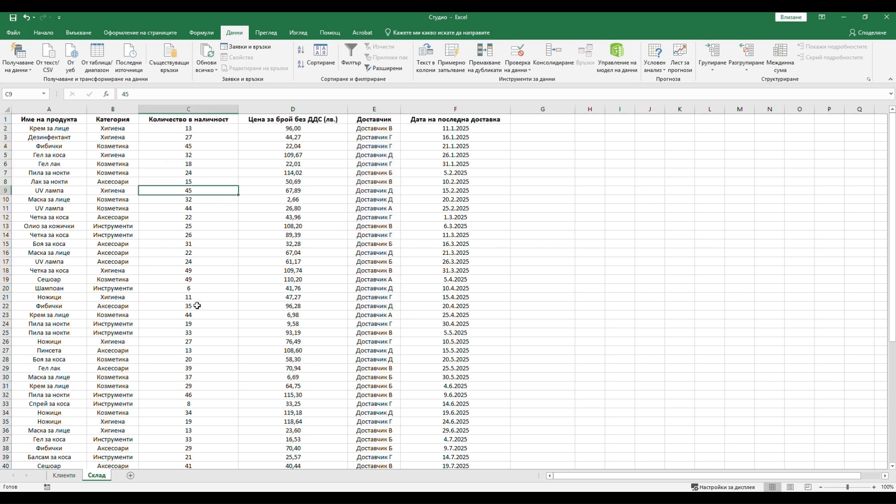
key(ctrl+a)
click(352, 56)
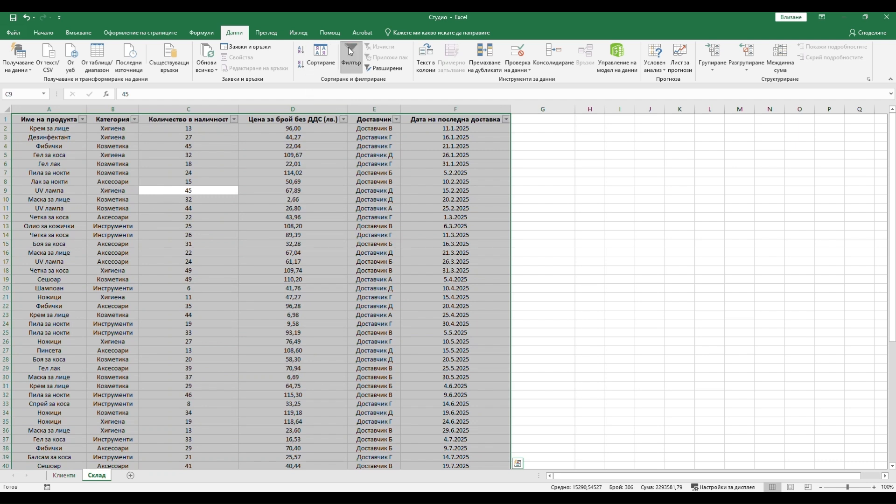
Filter the Име на продукта column to show only Пила за нокти and compare the unit prices of those rows.
click(83, 119)
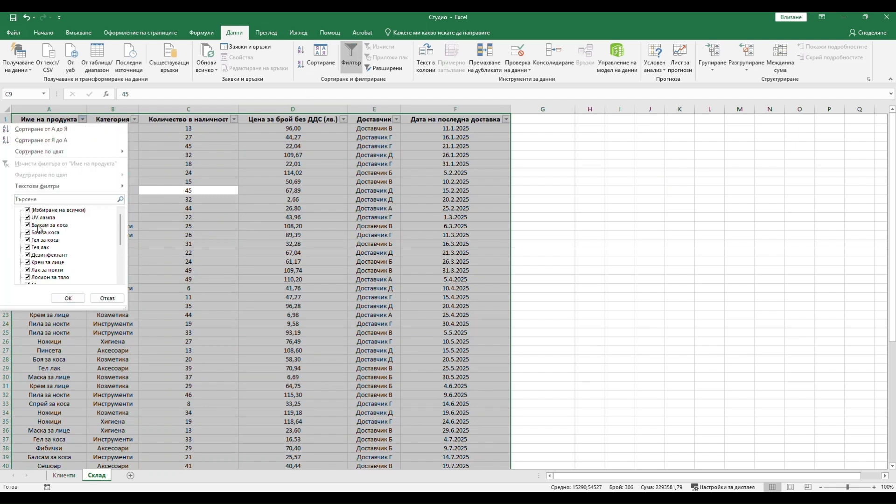
click(27, 211)
scroll(27, 259, down, 3)
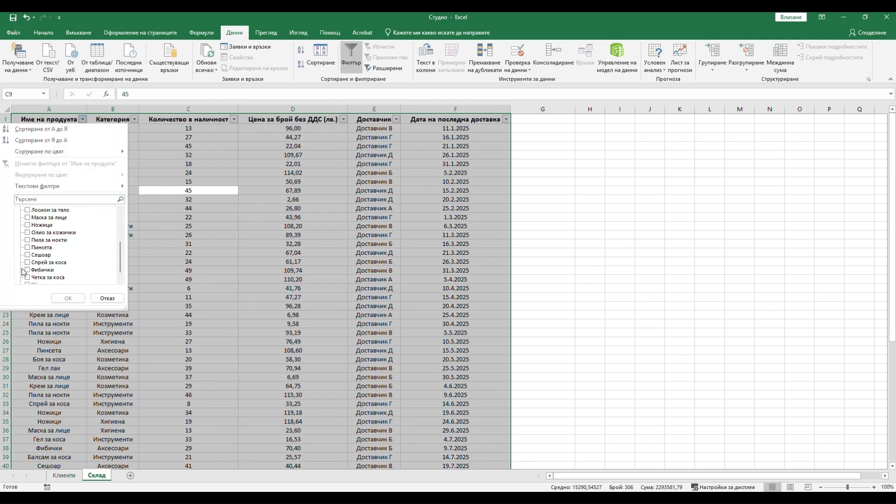
click(28, 240)
click(28, 240)
click(67, 298)
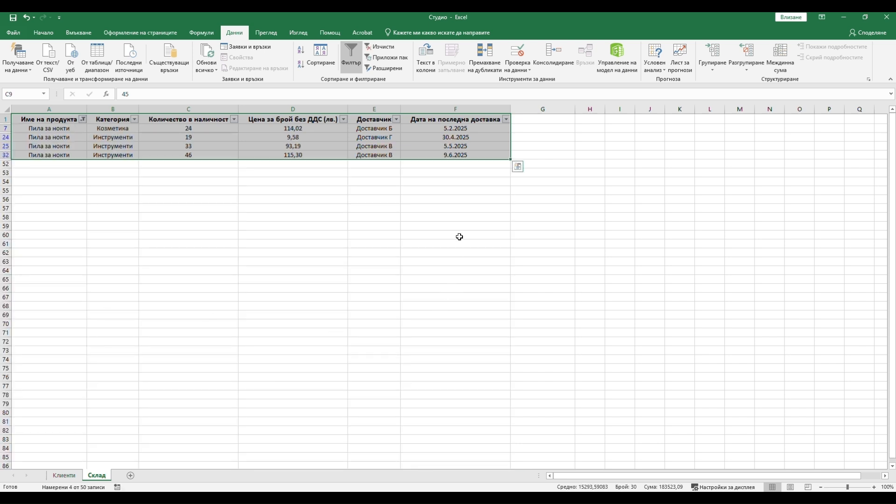
click(489, 216)
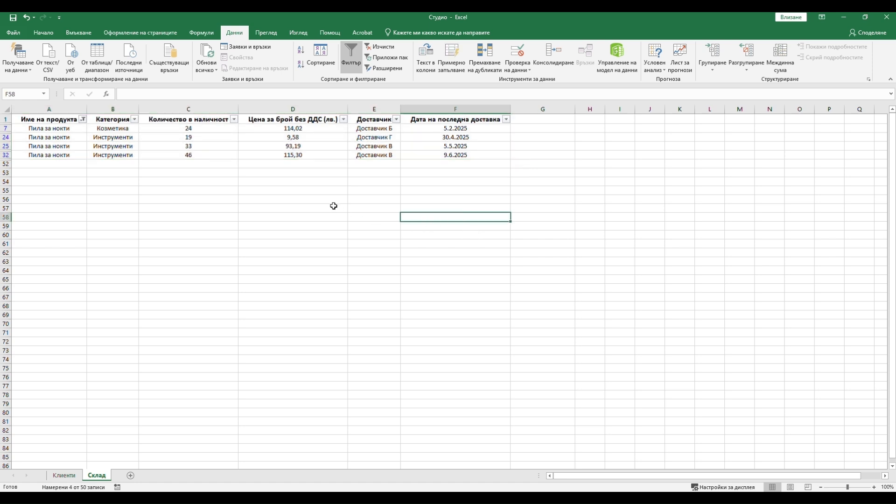
click(297, 138)
click(322, 209)
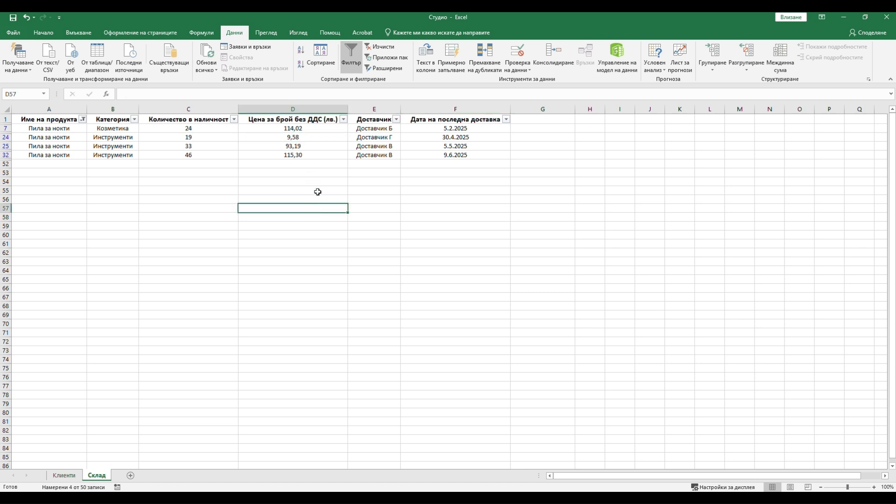
click(304, 156)
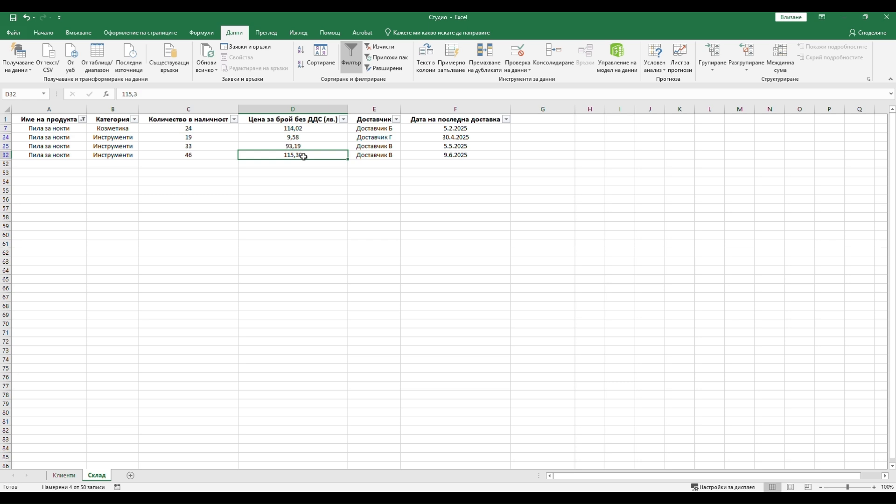
click(355, 225)
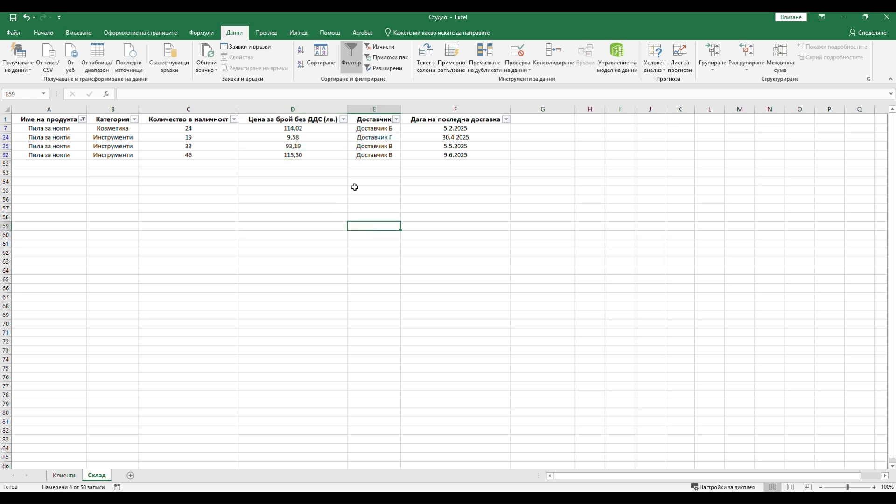
Start a custom number filter on the Цена за брой без ДДС (лв.) column with the condition greater than 50.
click(345, 120)
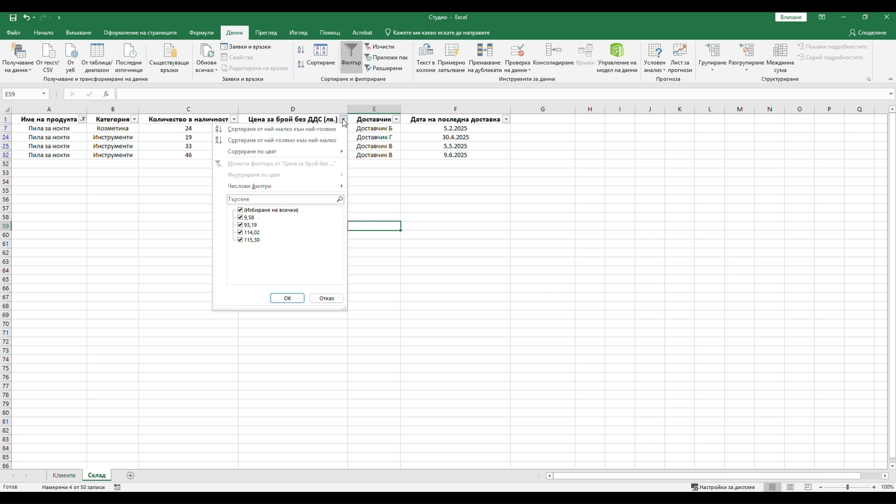
mouse_move(323, 186)
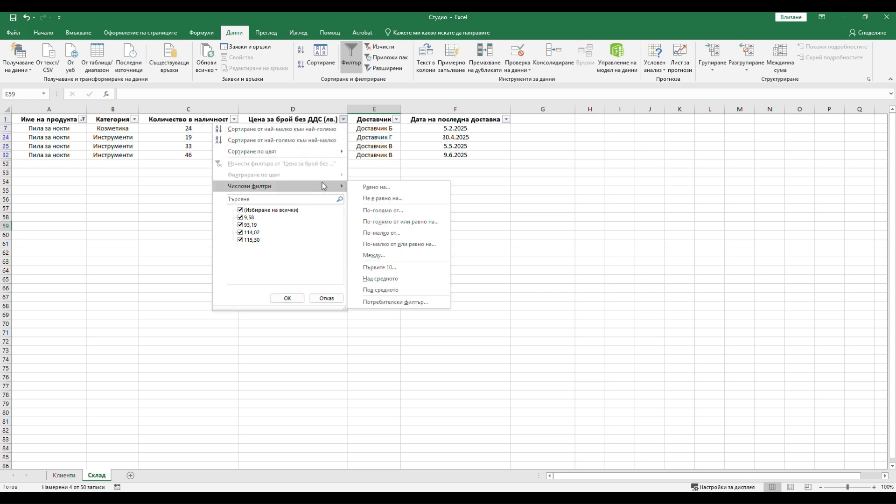
click(396, 302)
click(452, 224)
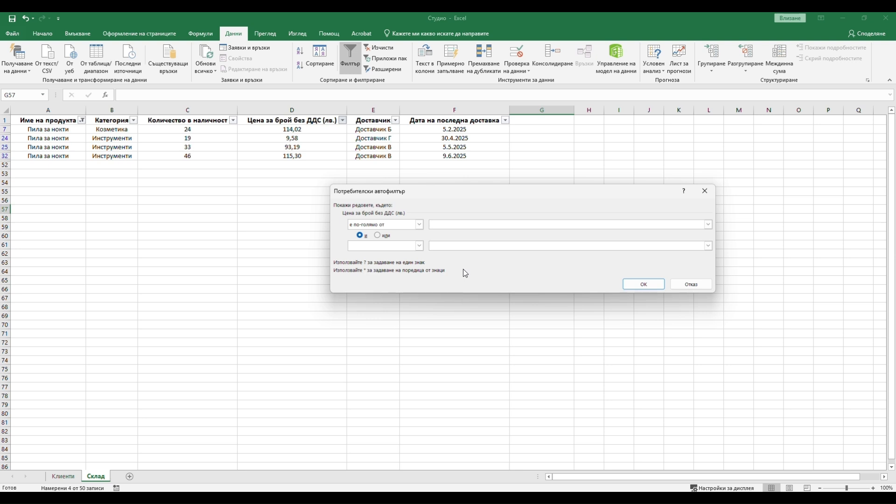
text(50)
Add a second condition, less than 100, joined with И, and apply the custom price filter.
click(419, 246)
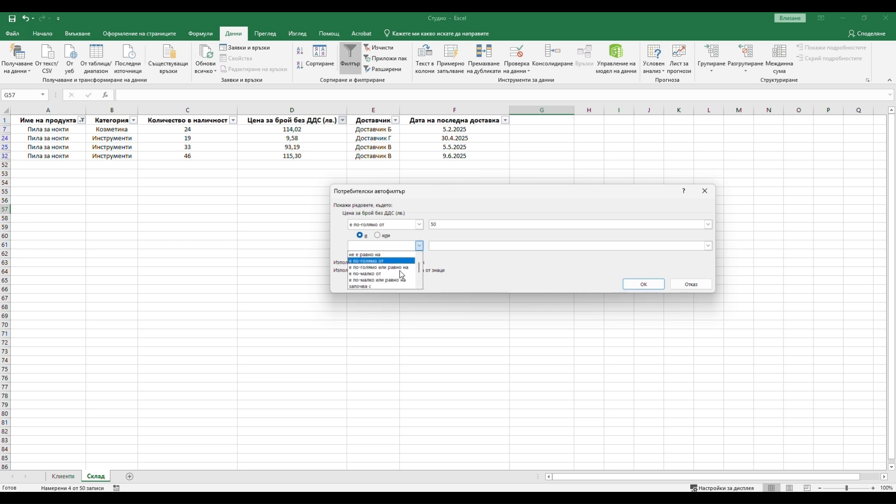
click(393, 273)
key(Tab)
text(100)
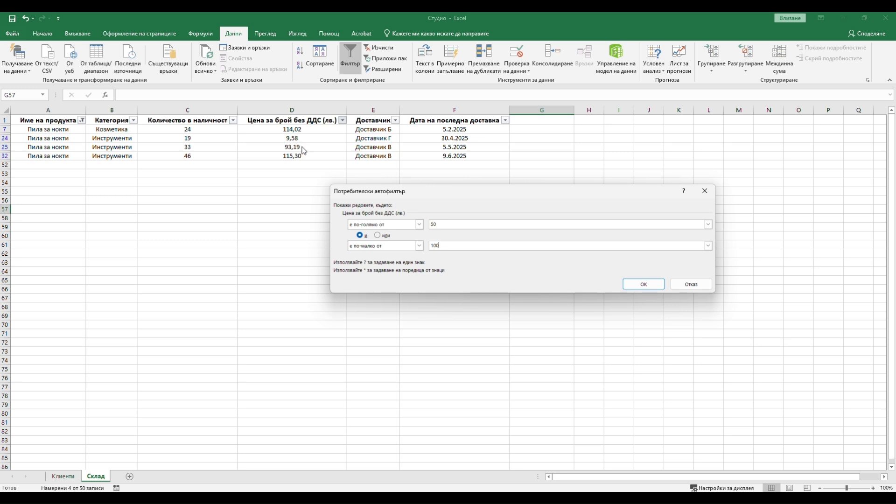
click(377, 235)
click(363, 236)
click(635, 284)
click(584, 204)
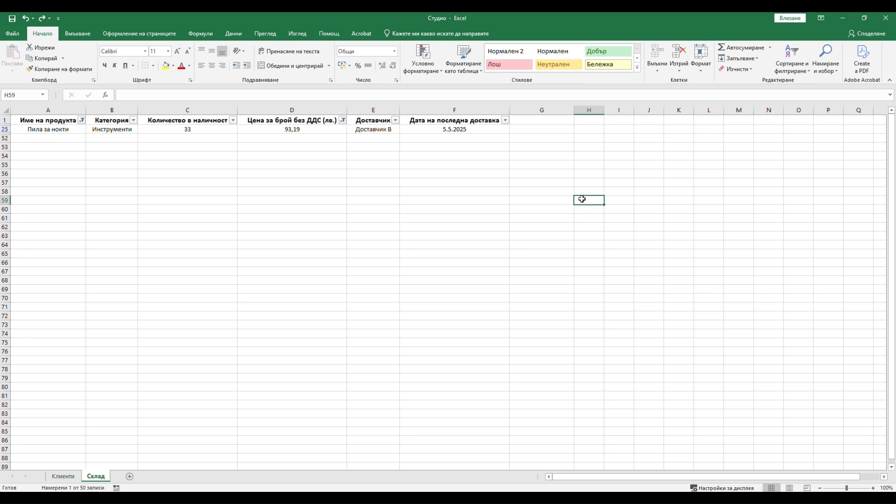
Enter the heading И (AND) in H56 and the labels A and B in G57:G58.
click(585, 174)
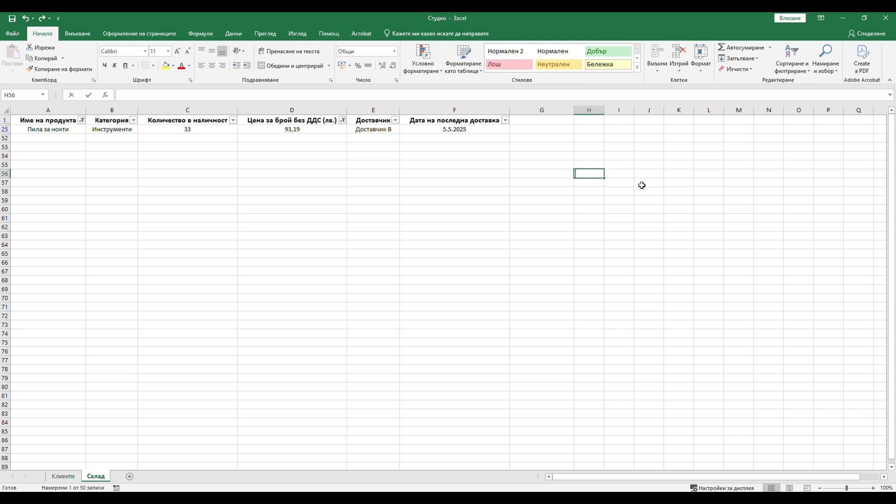
text(и)
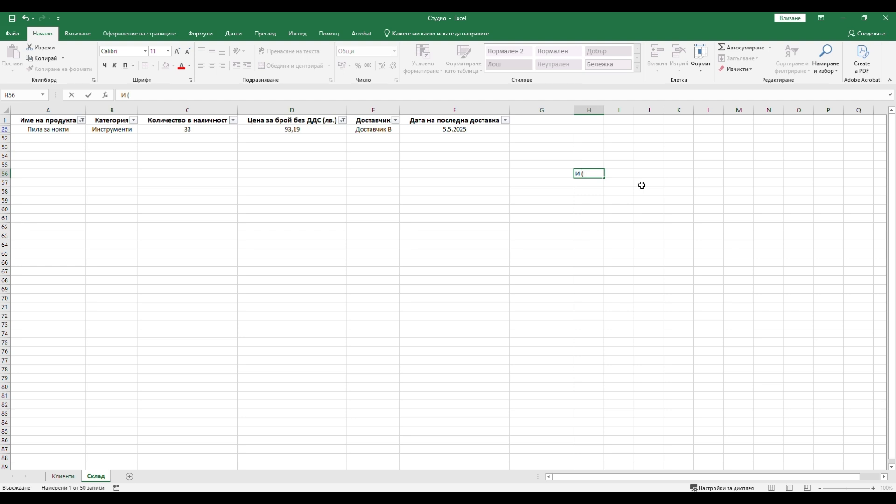
text( (AND)
click(549, 182)
text(A)
key(Return)
text(B)
Apply the Добър style to A and B in G57:G58, and enter TRUE in H57 with the same style.
click(523, 186)
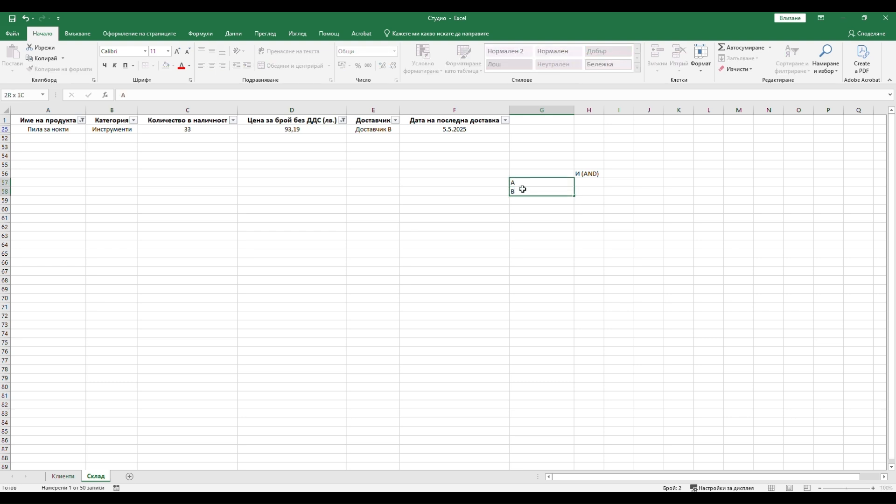
drag(522, 186, 524, 192)
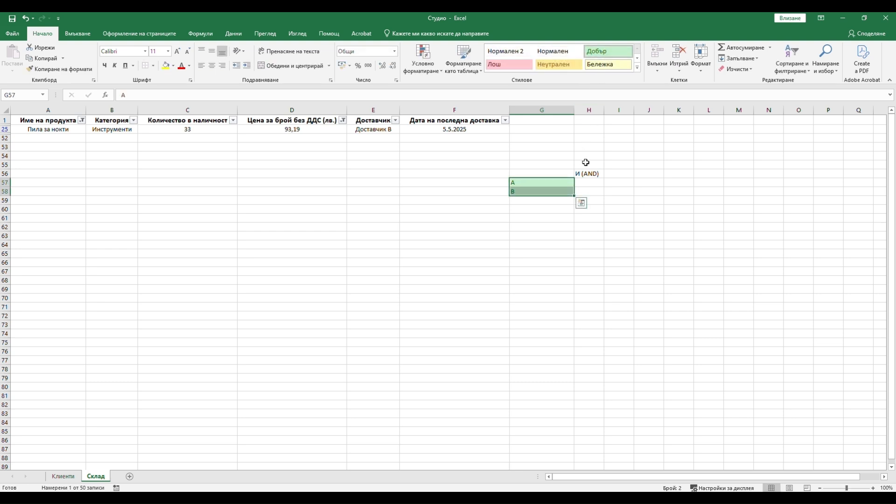
click(593, 183)
text(TR)
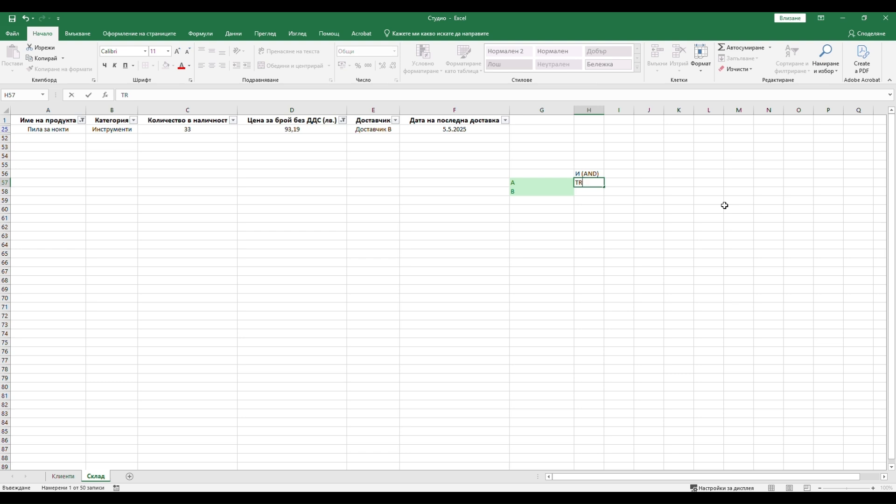
text(UE)
key(Return)
click(586, 183)
Enter the labels A and B in G60:G61 and the result FALSE in H60.
click(557, 208)
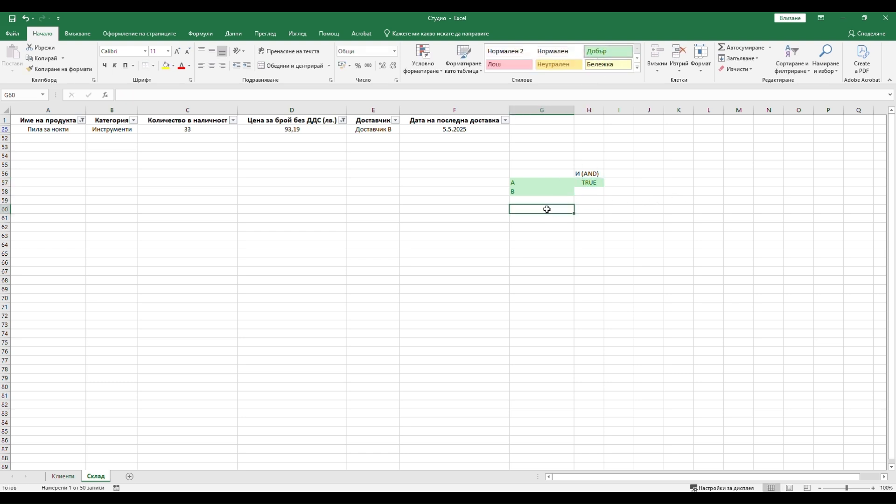
text(A)
key(Return)
text(B)
click(594, 208)
text(FALSE)
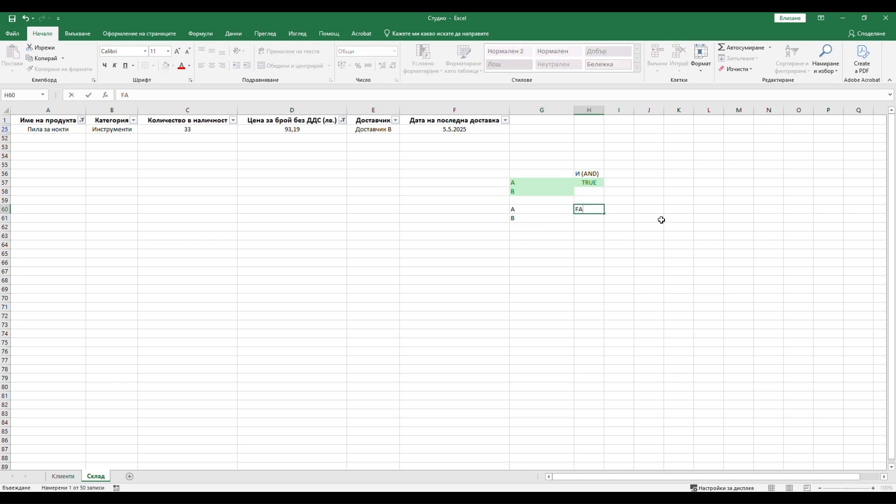
click(587, 243)
Apply the Добър style to A in G60 and the Лош style to B in G61 and FALSE in H60.
click(547, 209)
click(521, 219)
click(505, 68)
click(535, 209)
click(611, 58)
click(590, 236)
click(584, 208)
click(509, 64)
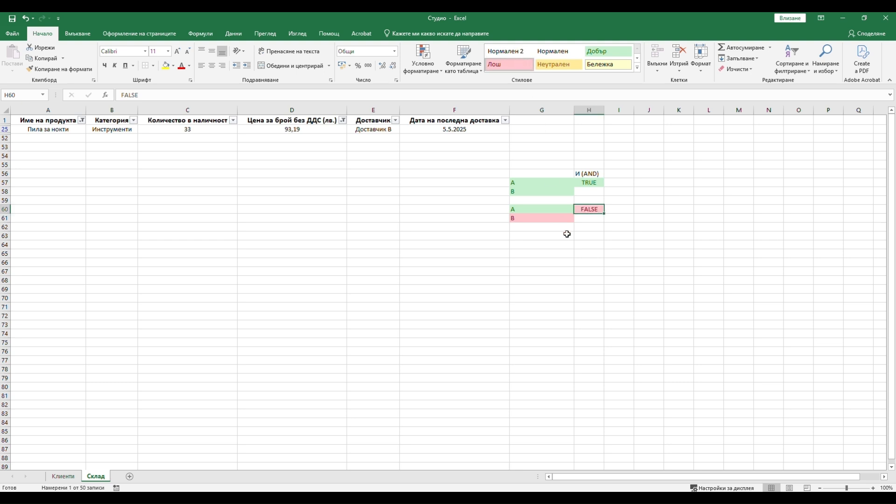
click(591, 261)
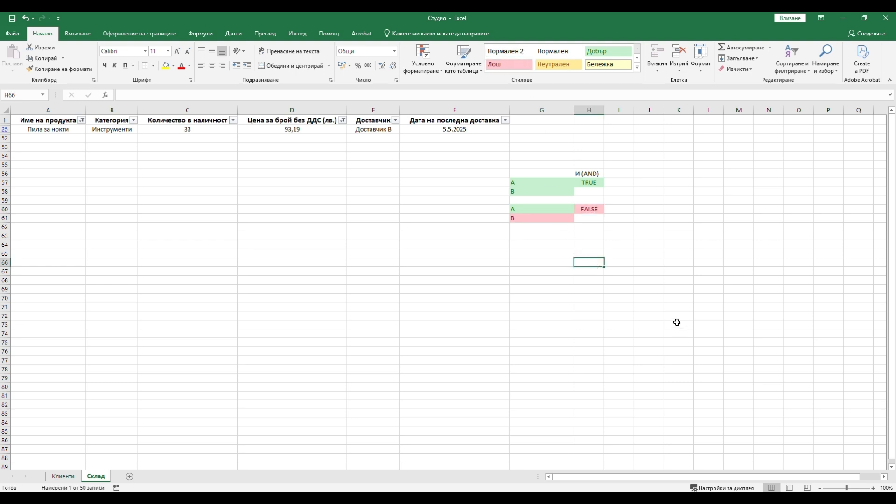
Enter the heading ИЛИ (OR) in J56 and the word ПОНЕ in bold above it in J55.
click(652, 174)
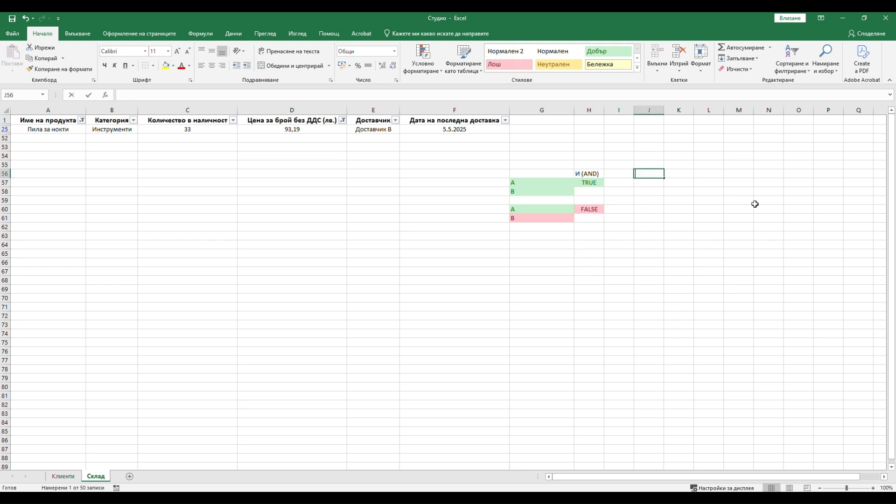
text(ИЛИ)
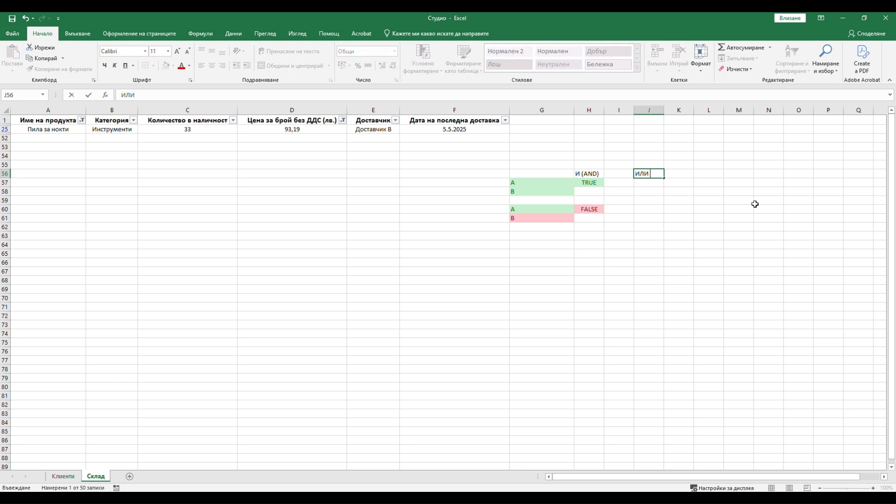
text( (OR))
click(689, 209)
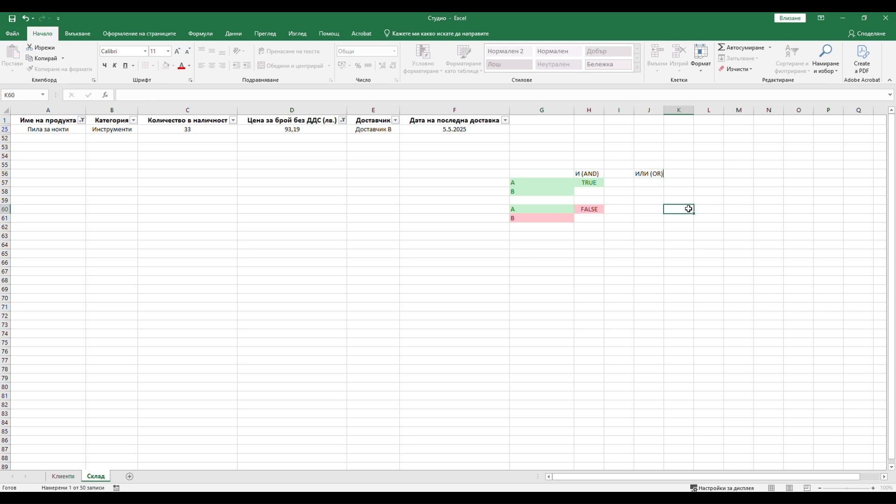
click(655, 165)
text(ПОНЕ)
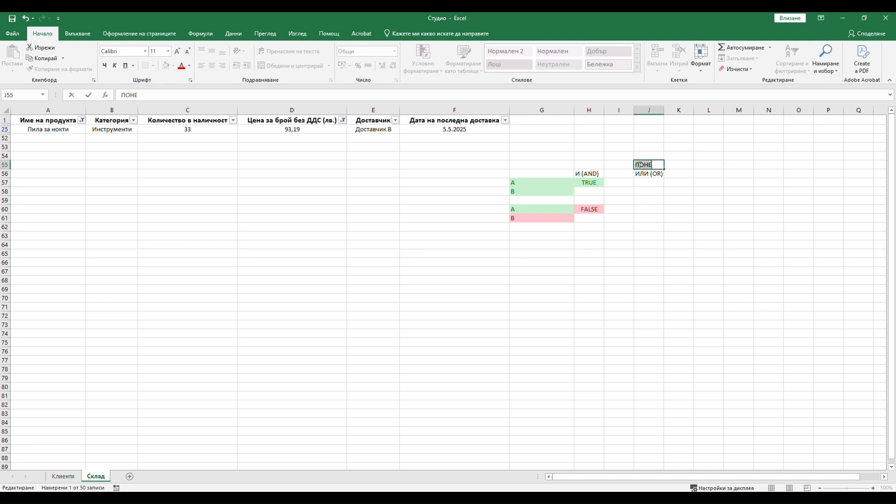
click(643, 192)
click(641, 182)
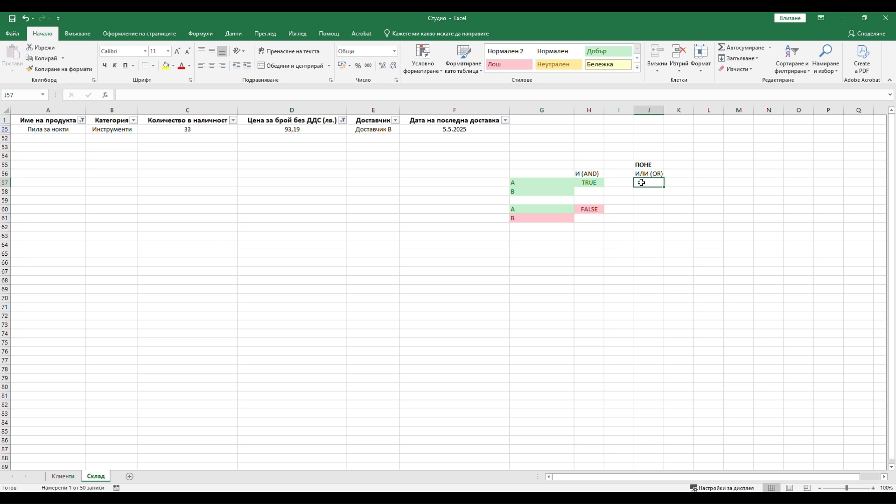
text(A)
key(Return)
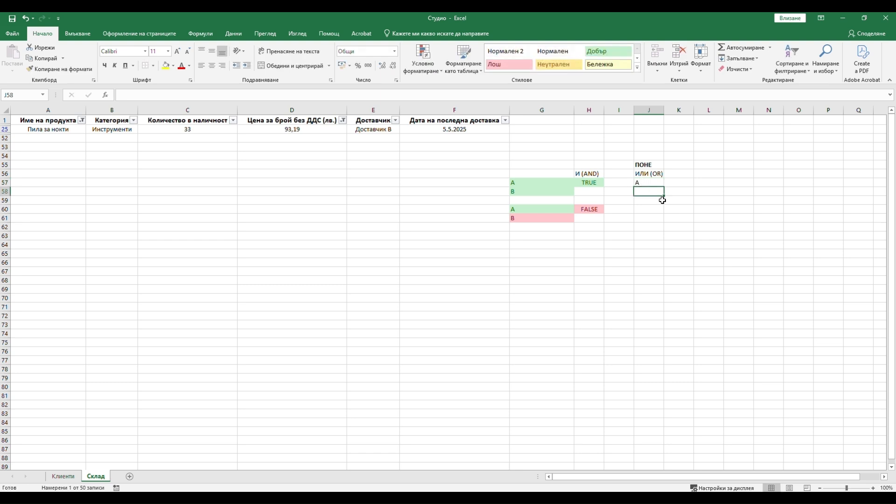
key(ctrl+z)
Copy the green A and red B cells from G60:G61 to J57:J58, and the TRUE cell from H57 to K57.
drag(537, 209, 538, 217)
key(ctrl+c)
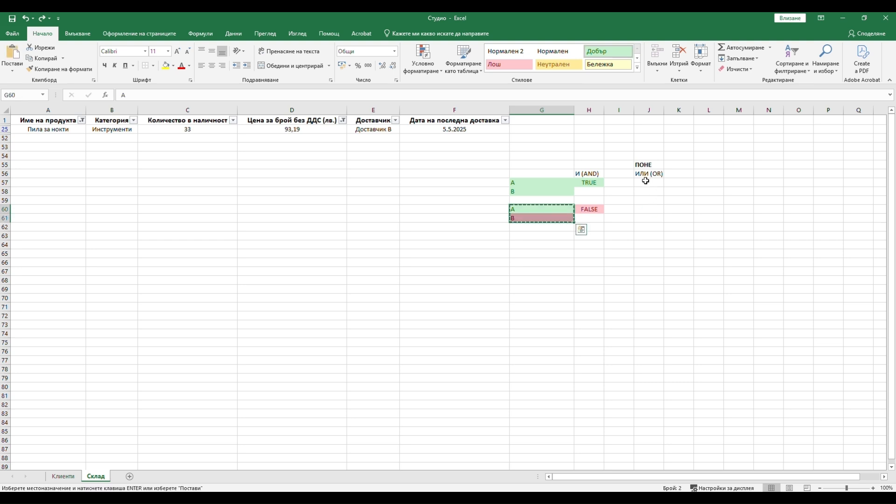
click(645, 182)
key(ctrl+v)
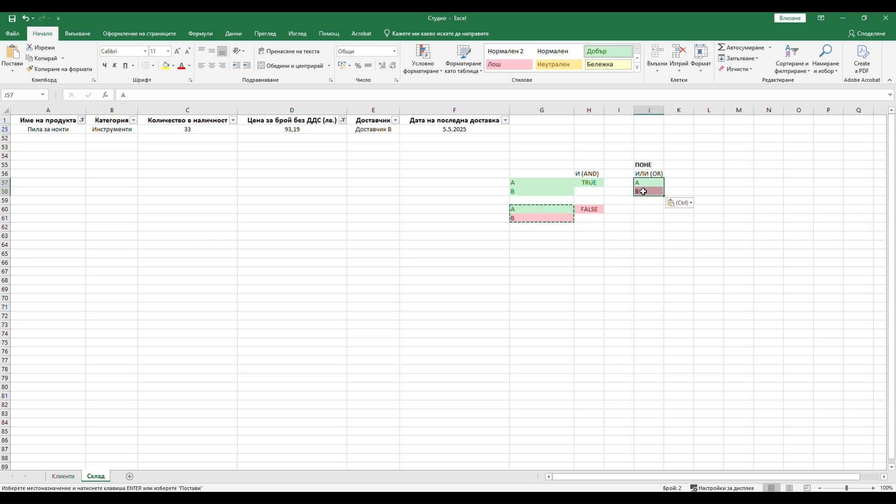
click(586, 182)
key(ctrl+c)
click(676, 183)
key(ctrl+v)
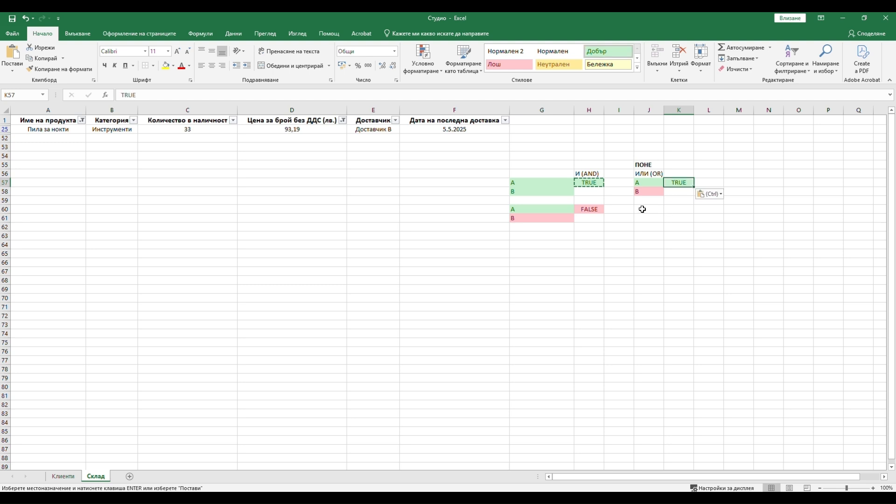
click(647, 226)
Copy the all-green A and B block with its TRUE result from G57:H58 to M57:N58.
drag(559, 184, 584, 190)
key(ctrl+c)
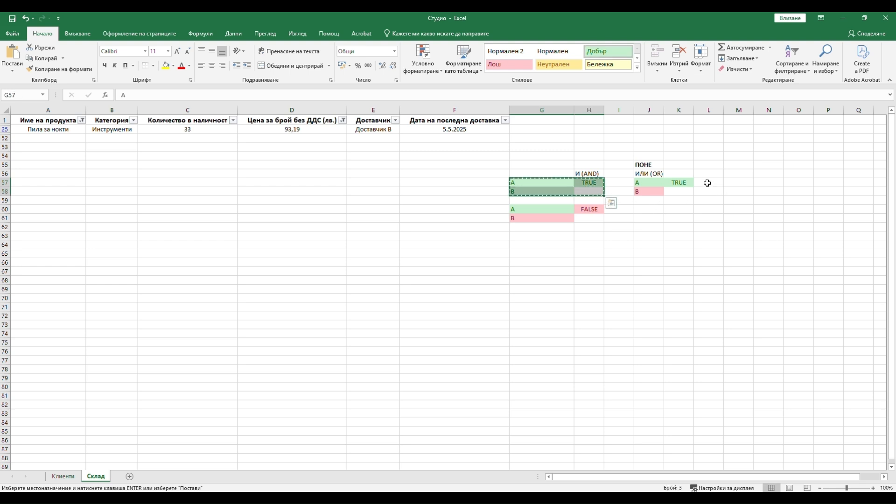
click(737, 182)
key(ctrl+v)
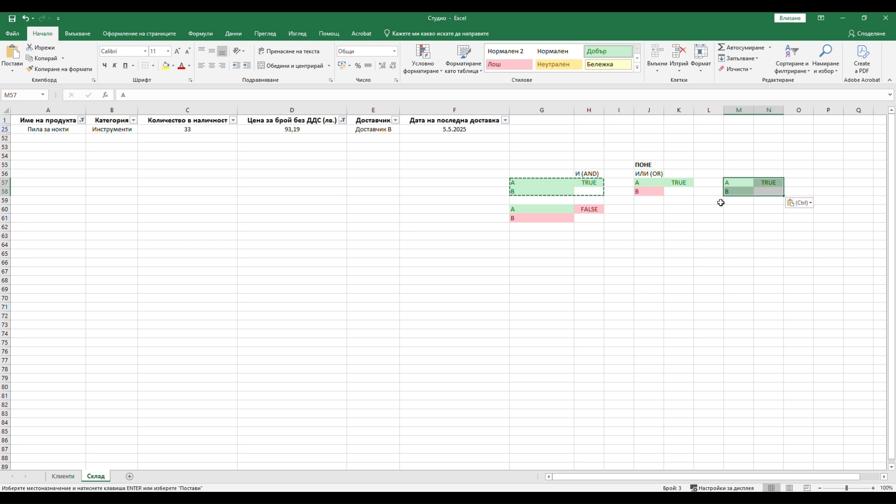
click(717, 218)
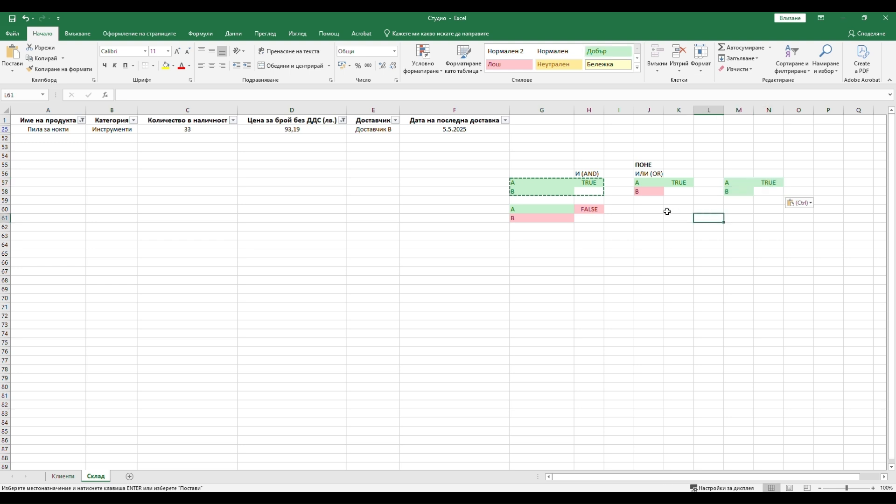
Copy the A and B block with its FALSE result from G60:H61 to J60:K61.
drag(554, 209, 676, 213)
key(ctrl+c)
key(ctrl+v)
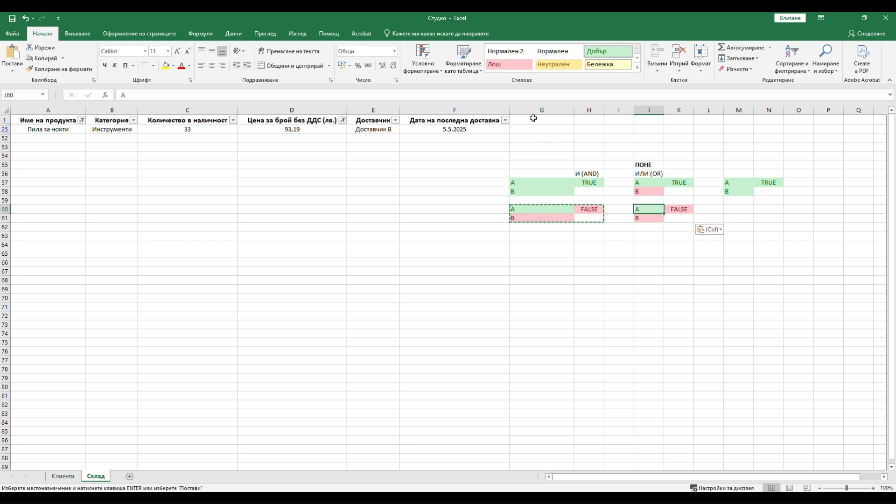
key(Escape)
click(624, 253)
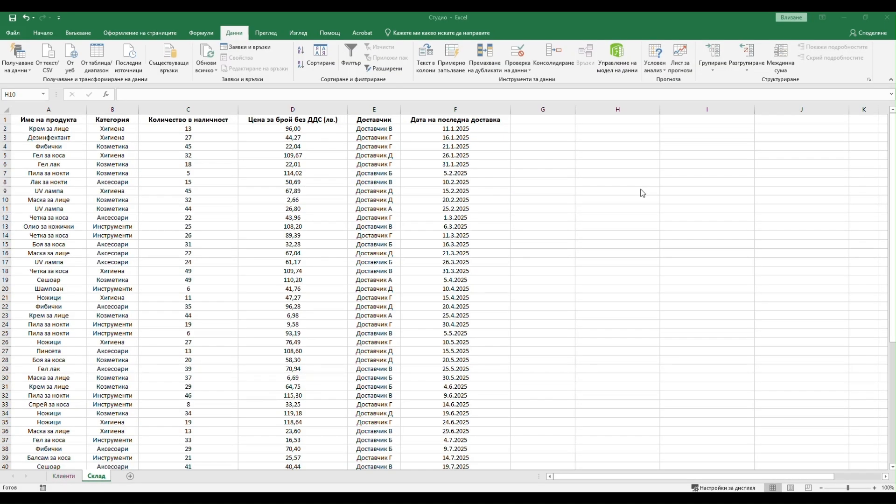
Copy the Име на продукта header from A1 to H1 in the unfiltered stock sheet.
click(589, 145)
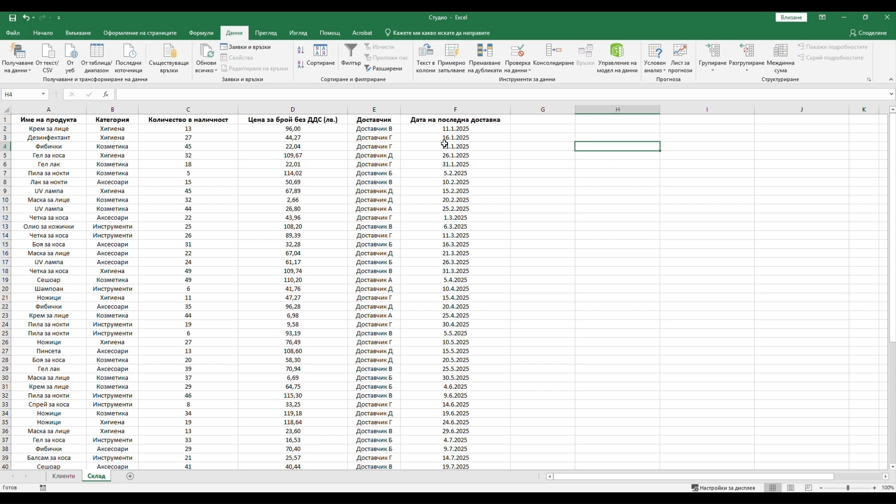
click(626, 156)
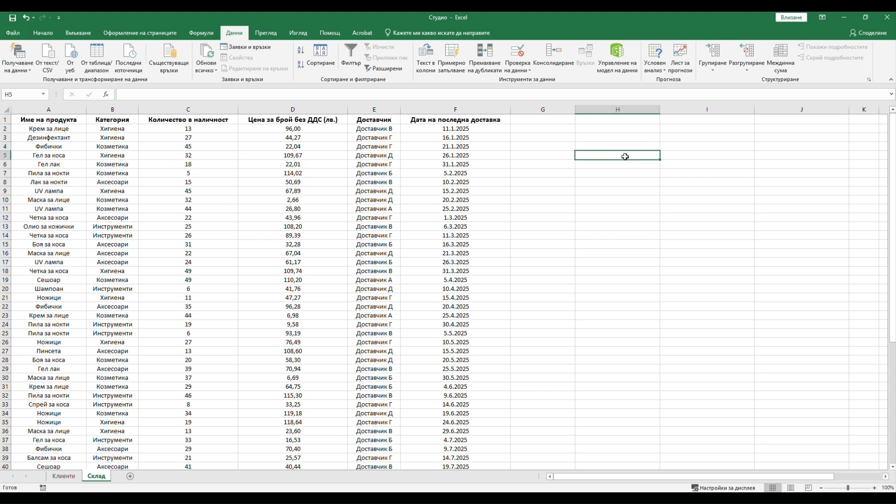
click(50, 119)
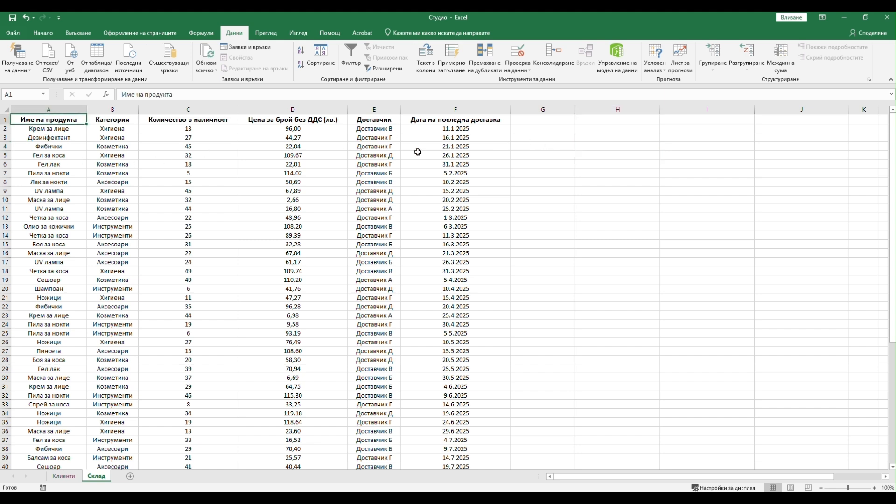
key(ctrl+c)
click(618, 119)
key(ctrl+v)
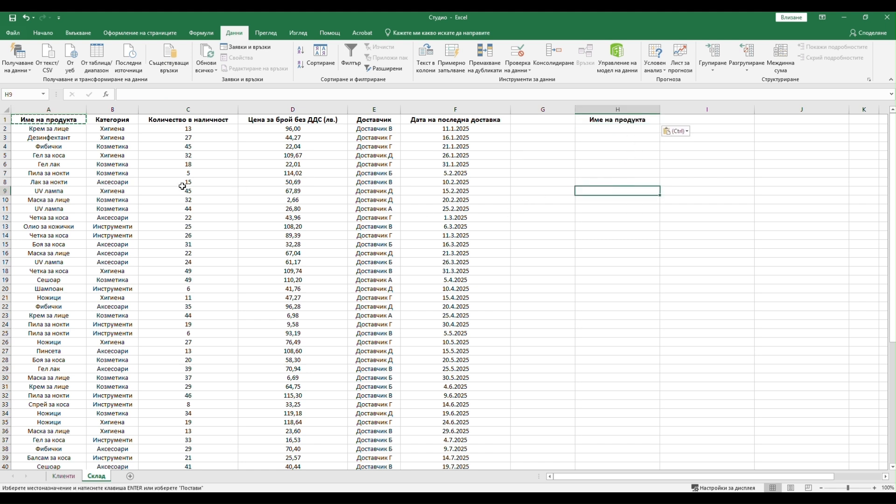
Copy the product name Пила за нокти from the table into H2 as the criterion under the header.
click(68, 175)
key(ctrl+c)
click(617, 128)
key(ctrl+v)
click(621, 168)
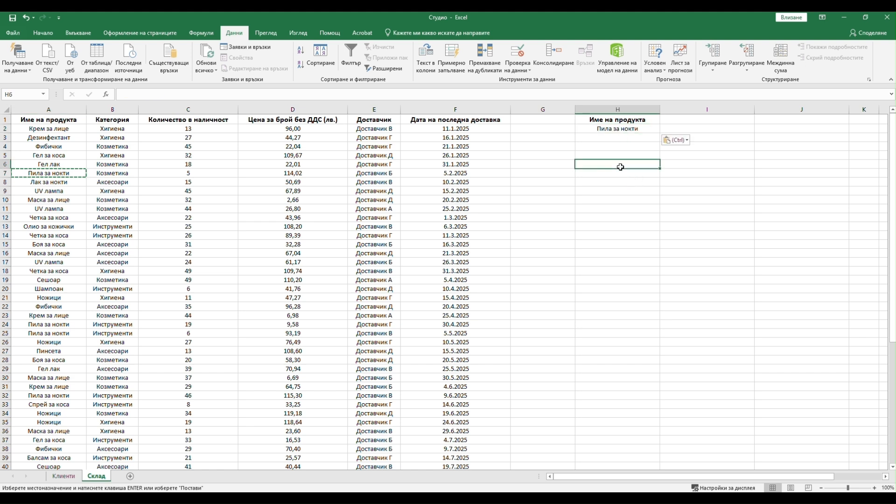
Copy the Цена за брой без ДДС (лв.) header from D1 to I1 and select the cell beneath it.
click(272, 119)
key(ctrl+c)
click(707, 121)
key(ctrl+v)
click(708, 209)
click(696, 129)
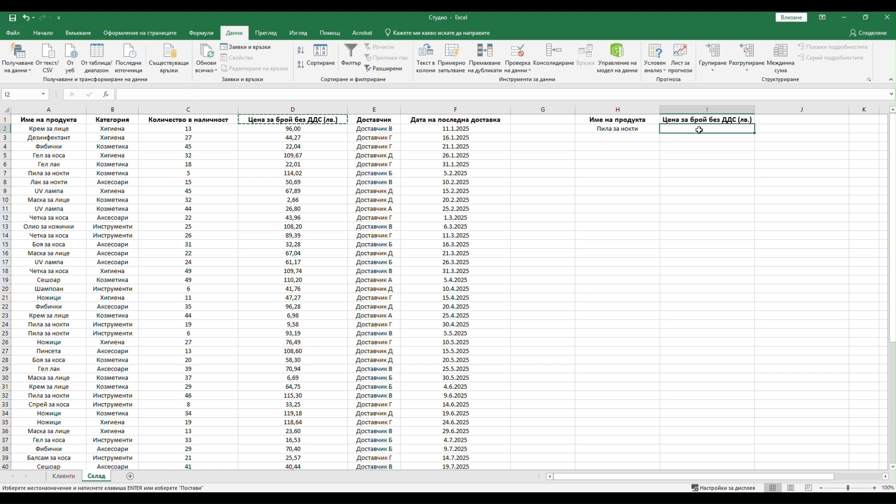
Enter >50 in I2 as the minimum price criterion under the Цена за брой без ДДС (лв.) header.
text(>50)
key(Return)
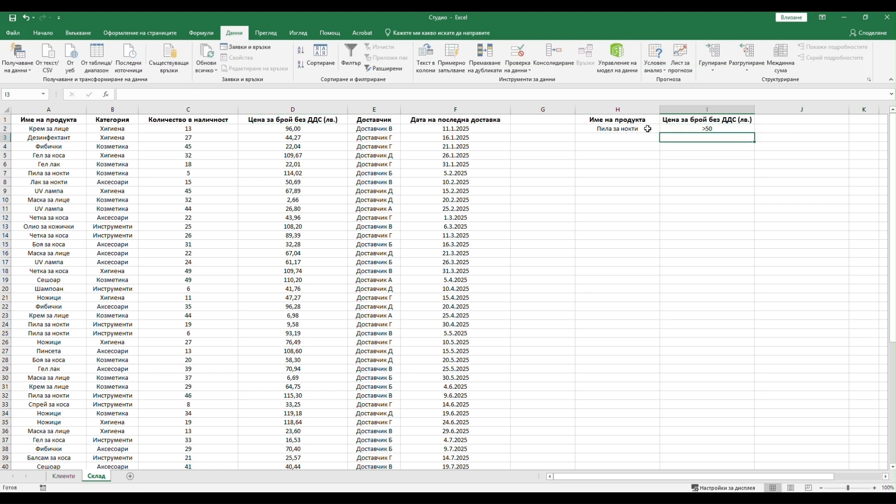
click(658, 282)
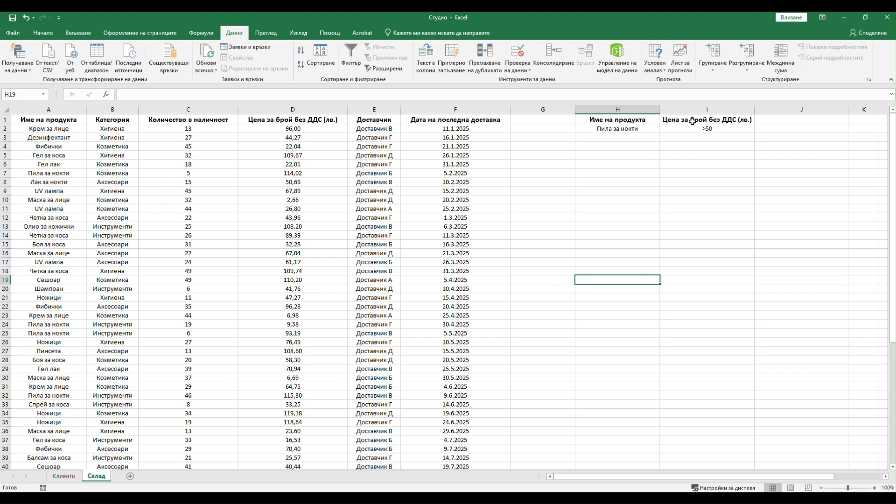
Copy the Цена за брой без ДДС (лв.) header from I1 to J1 and enter <115 beneath it in J2.
click(717, 120)
key(ctrl+c)
click(775, 120)
key(ctrl+v)
click(777, 146)
click(776, 128)
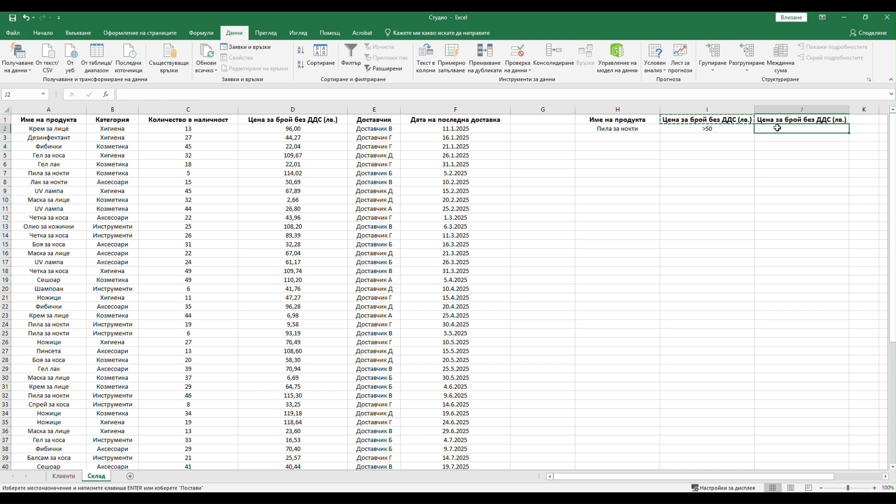
text(<115)
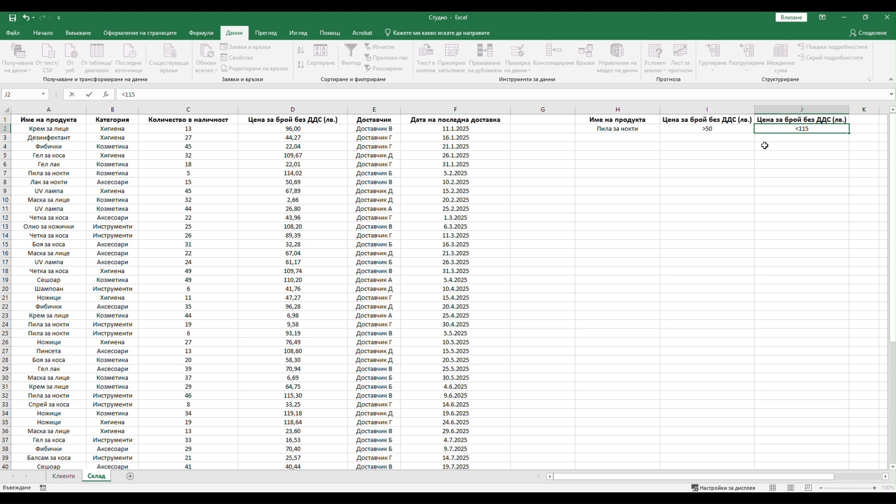
click(727, 178)
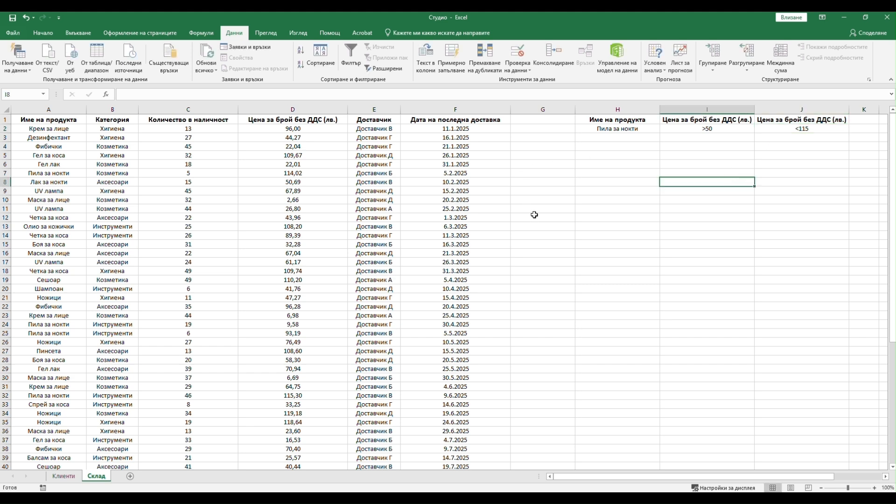
Copy the Количество в наличност header from C1 to K1 and autofit column K to its text.
click(215, 119)
key(ctrl+c)
click(862, 117)
key(ctrl+v)
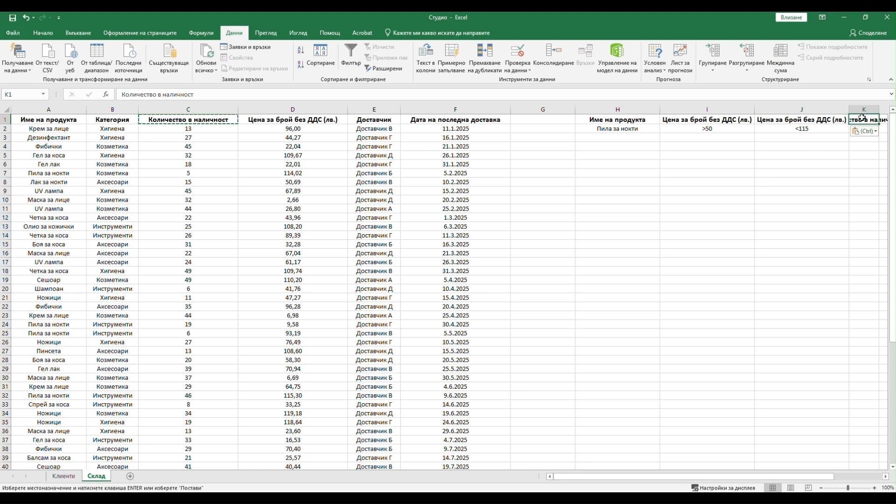
drag(773, 476, 798, 475)
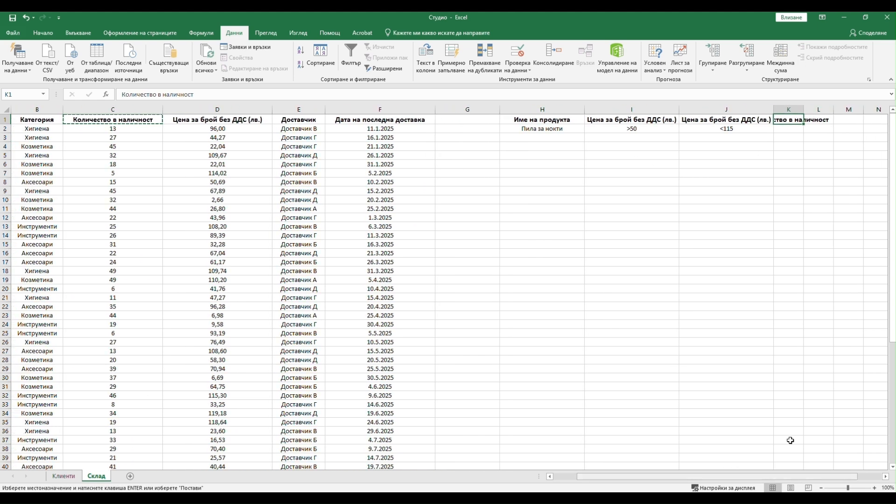
double_click(802, 105)
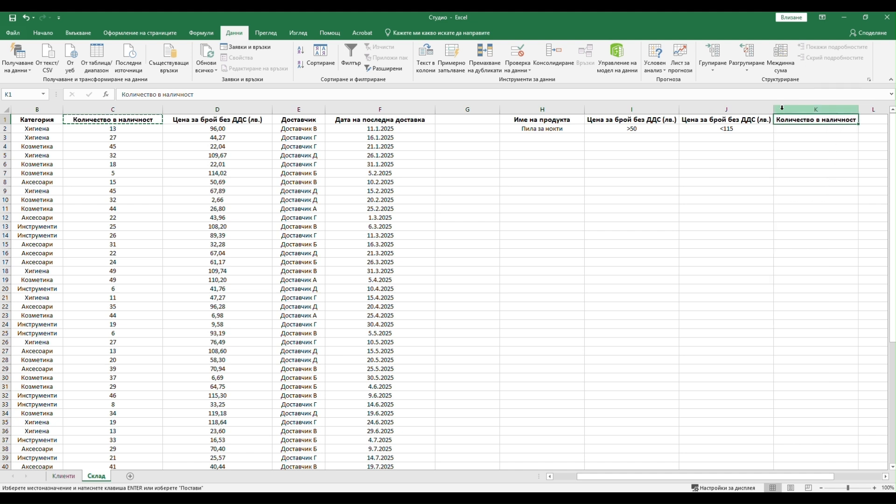
Enter <10 in K2 as the quantity criterion and centre it in the cell.
click(796, 130)
key(Escape)
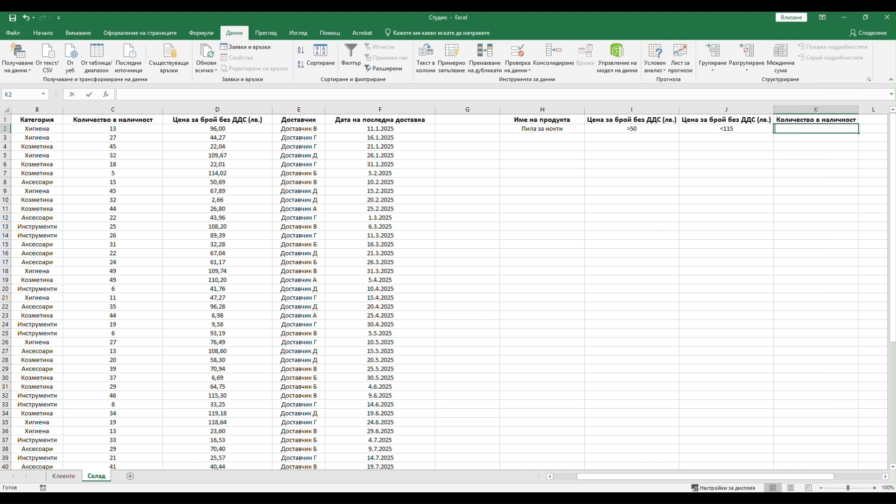
text(<10)
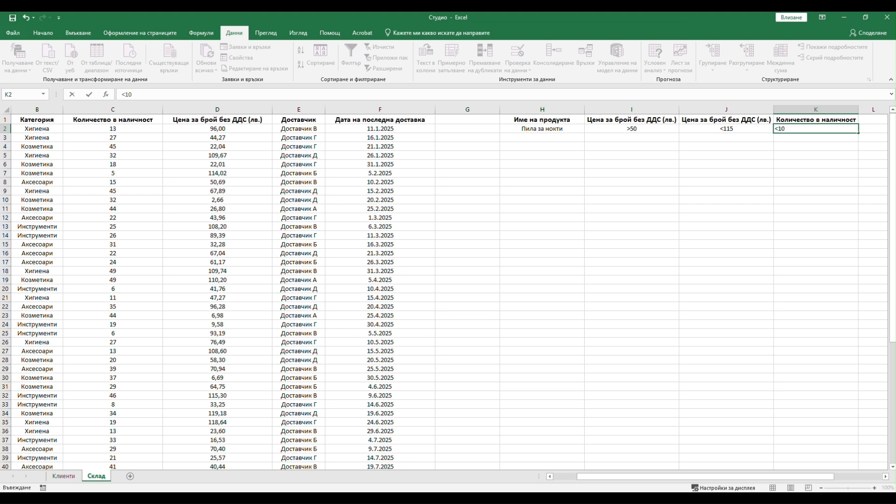
key(Return)
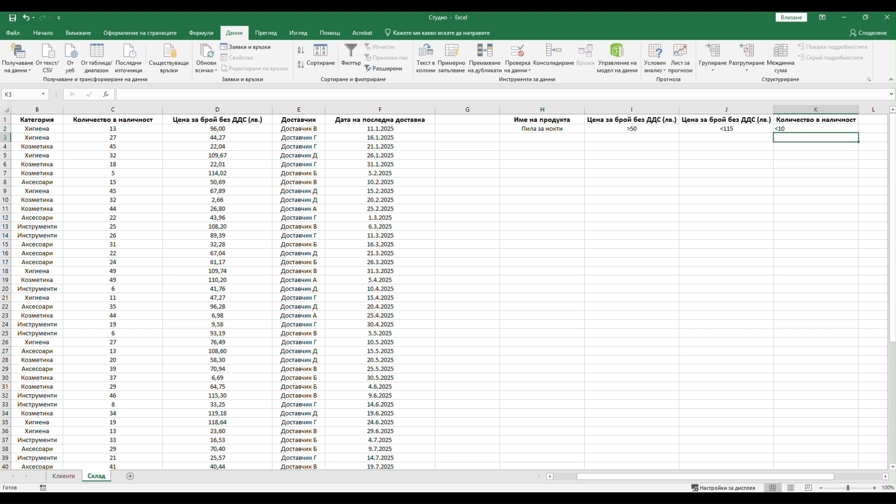
click(839, 128)
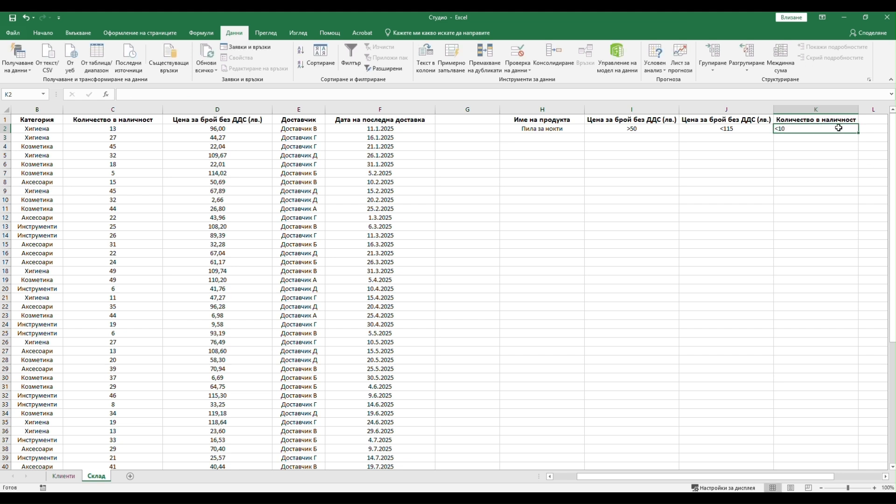
click(43, 32)
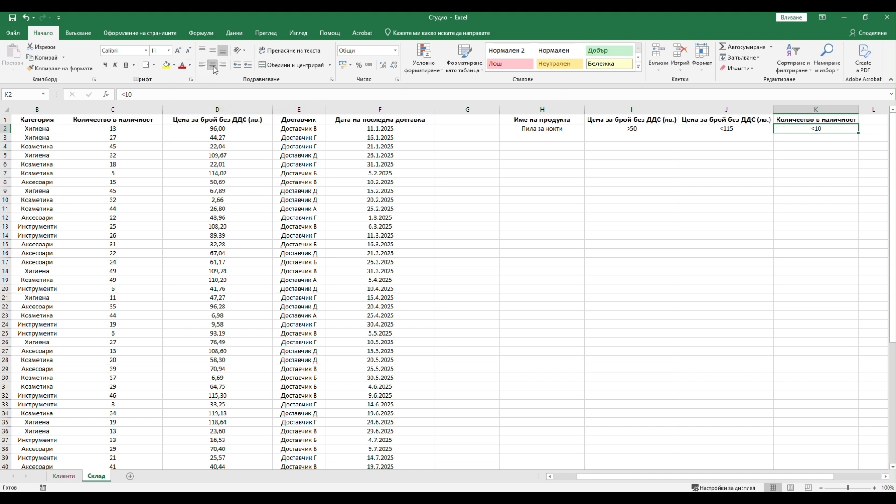
click(576, 209)
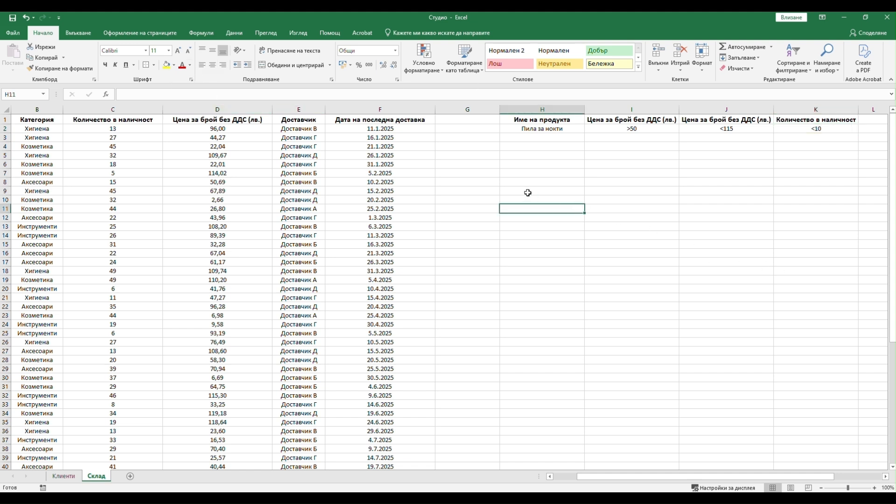
Apply an advanced filter in place to the list A1:F51 using H1:K2 as the criteria range, and review the filtered rows.
click(234, 32)
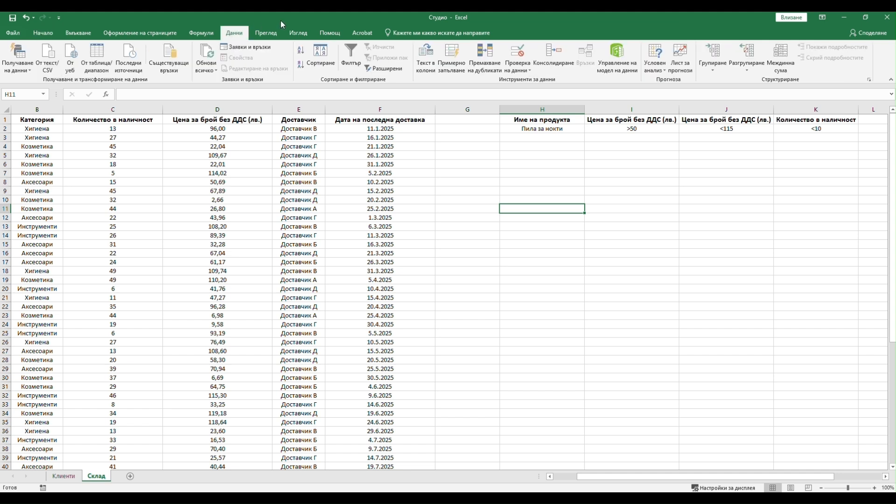
click(381, 70)
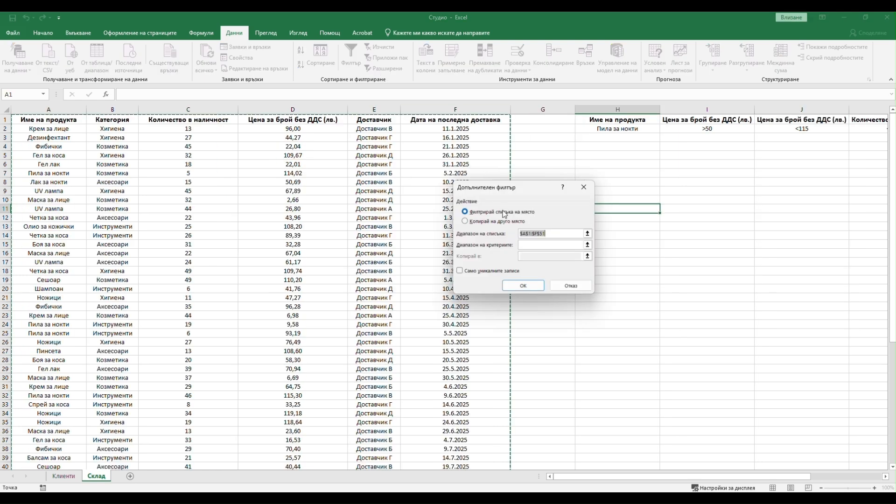
drag(497, 195, 481, 200)
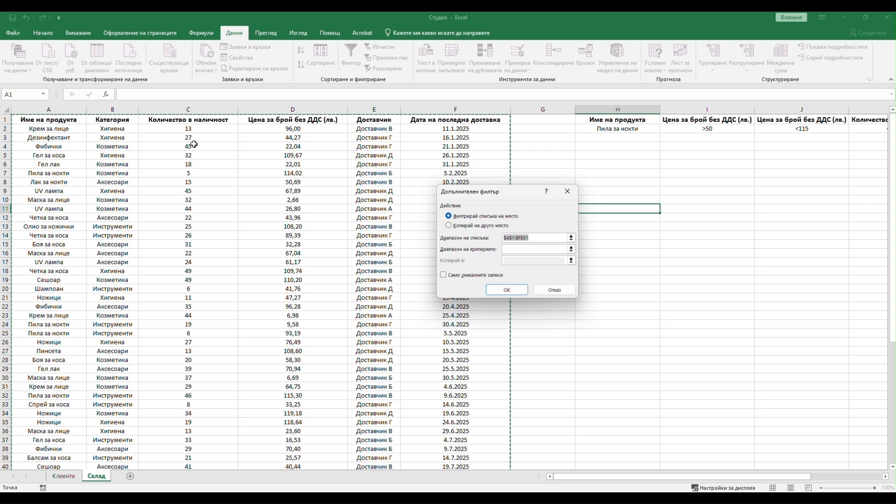
click(542, 249)
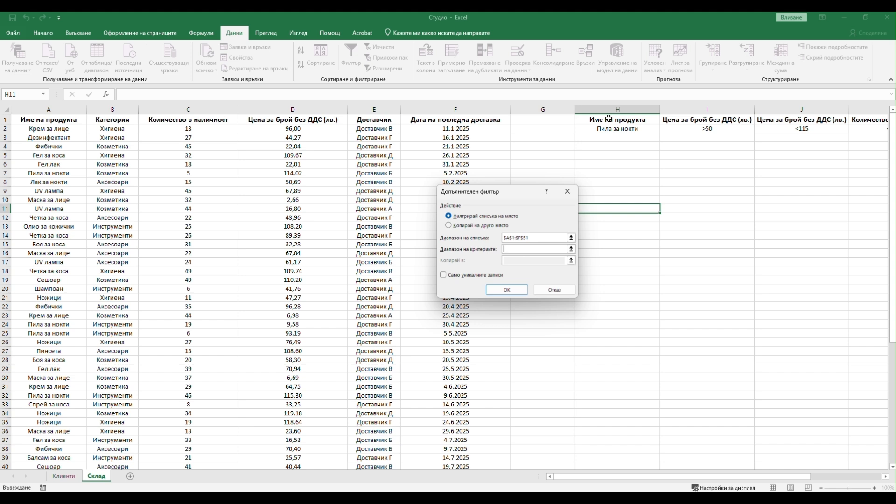
drag(608, 119, 871, 130)
click(506, 290)
click(366, 227)
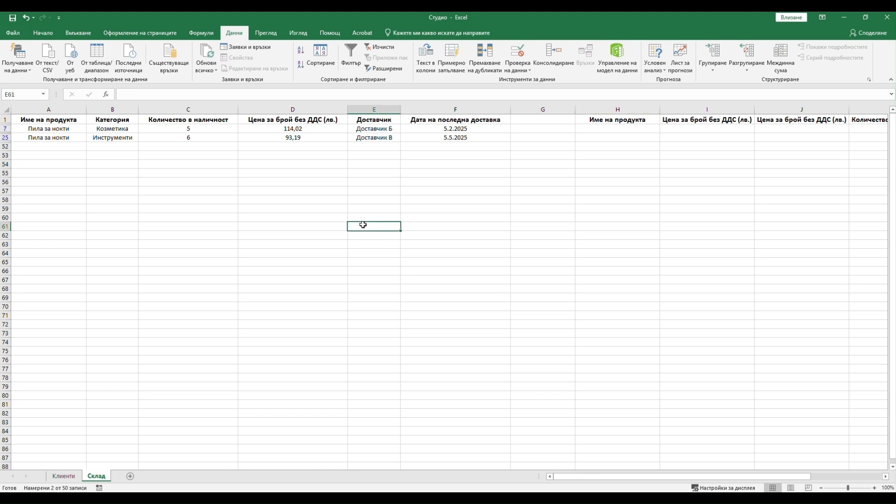
drag(66, 128, 473, 137)
click(606, 165)
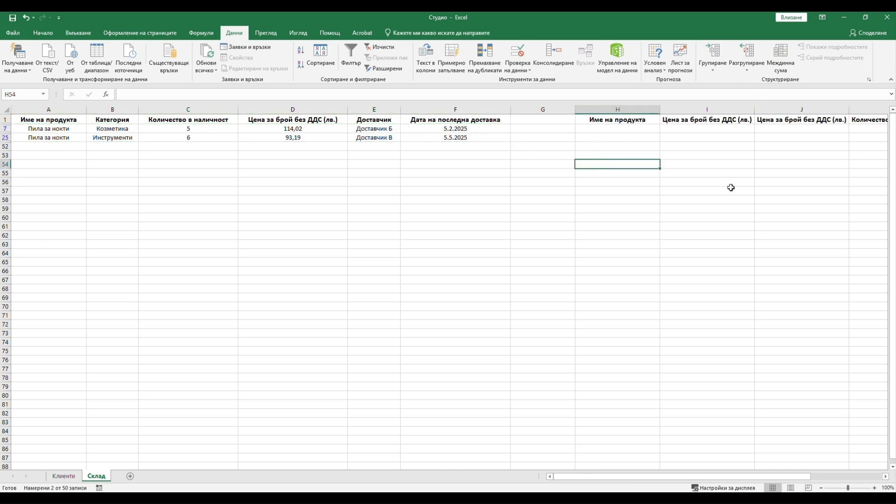